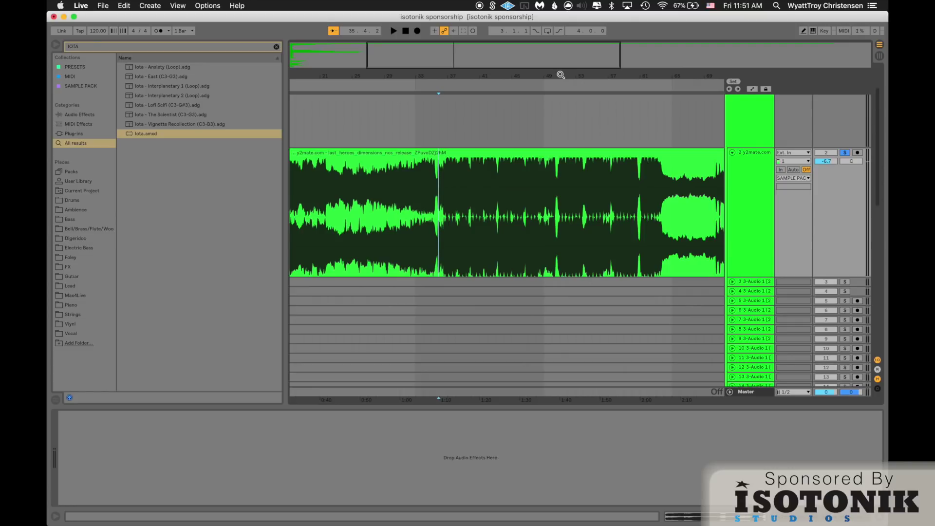
Step: Play the imported song from around bar 37 in the arrangement, stopping after a short preview
{"action": "left_click", "coordinate": [477, 159]}
{"action": "key", "text": "space"}
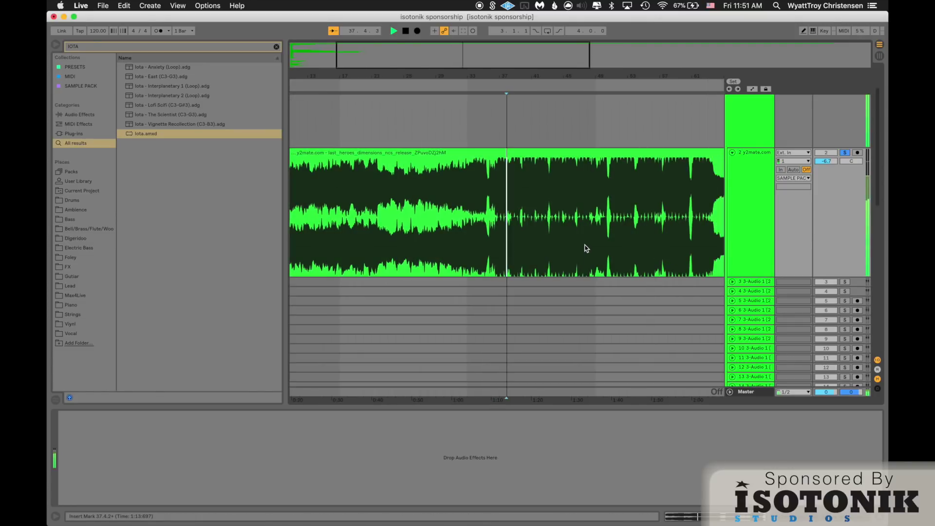
{"action": "scroll", "coordinate": [487, 266], "scroll_direction": "down", "scroll_amount": 3}
{"action": "scroll", "coordinate": [487, 266], "scroll_direction": "left", "scroll_amount": 4}
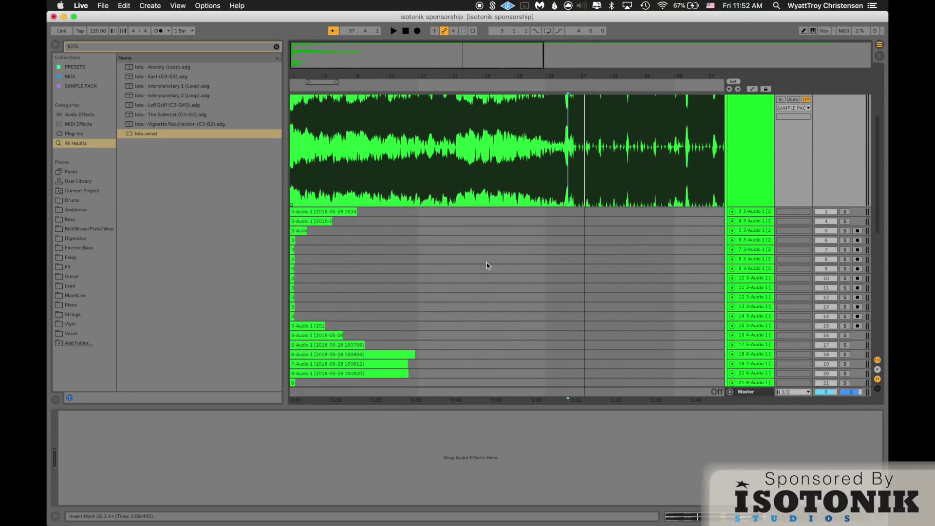
Step: Load the imported song clip from the arrangement into the Iota device as its sample
{"action": "scroll", "coordinate": [546, 243], "scroll_direction": "up", "scroll_amount": 5}
{"action": "left_click", "coordinate": [611, 225]}
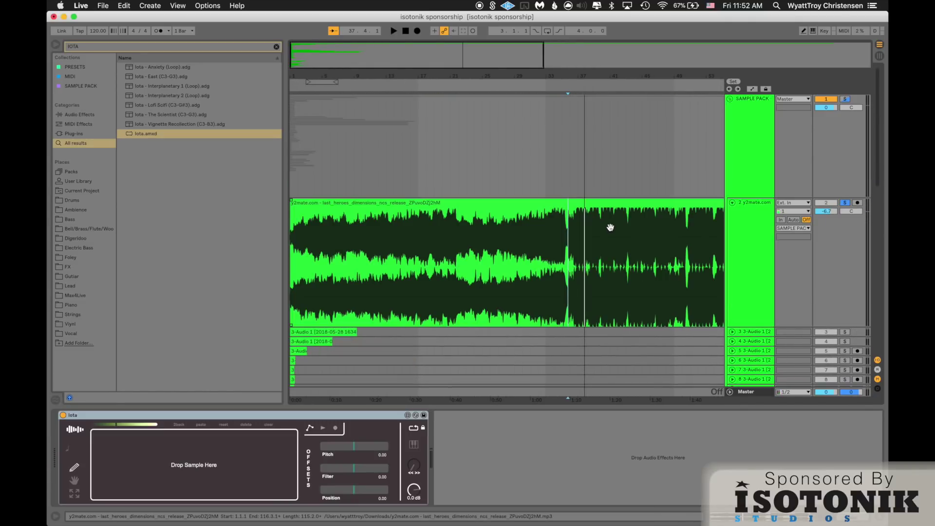
{"action": "left_click_drag", "start_coordinate": [610, 228], "coordinate": [158, 465]}
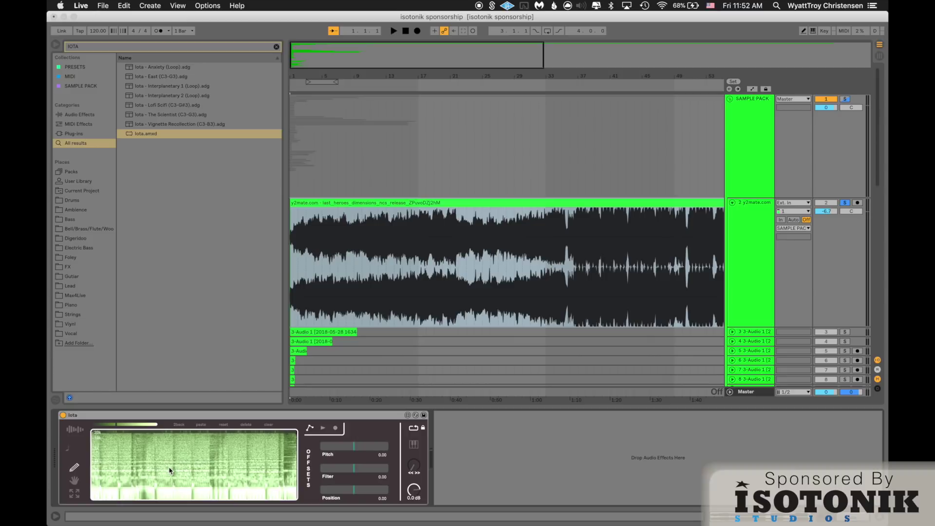
Step: Place playback regions on Iota's spectrogram and audition them
{"action": "left_click", "coordinate": [170, 471]}
{"action": "key", "text": "space"}
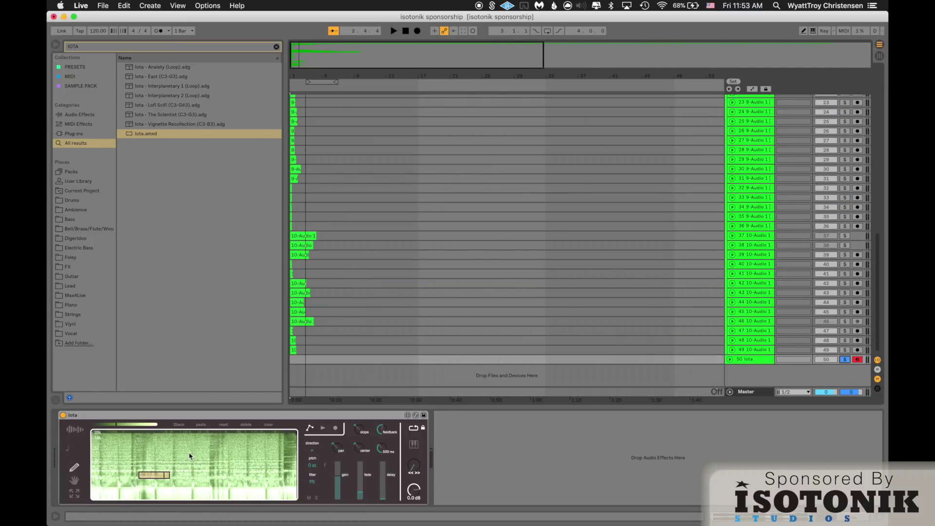
{"action": "key", "text": "space"}
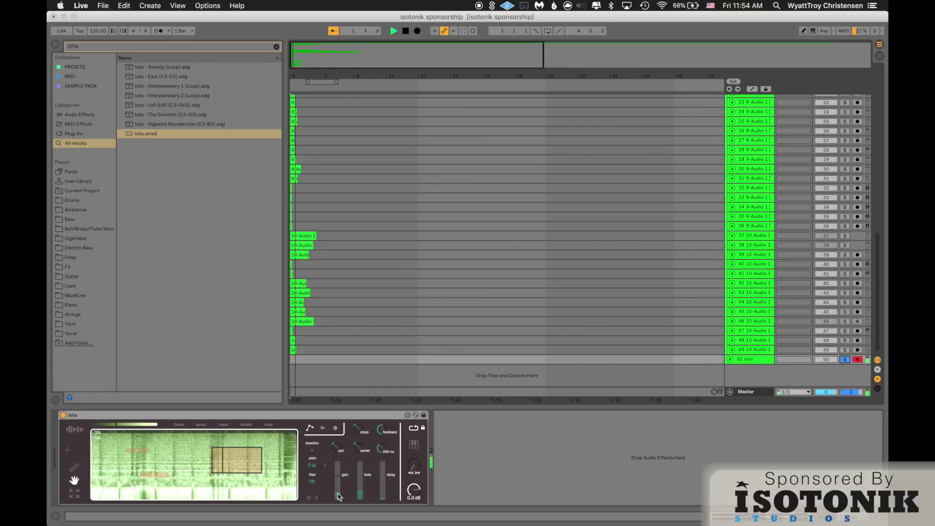
{"action": "key", "text": "space"}
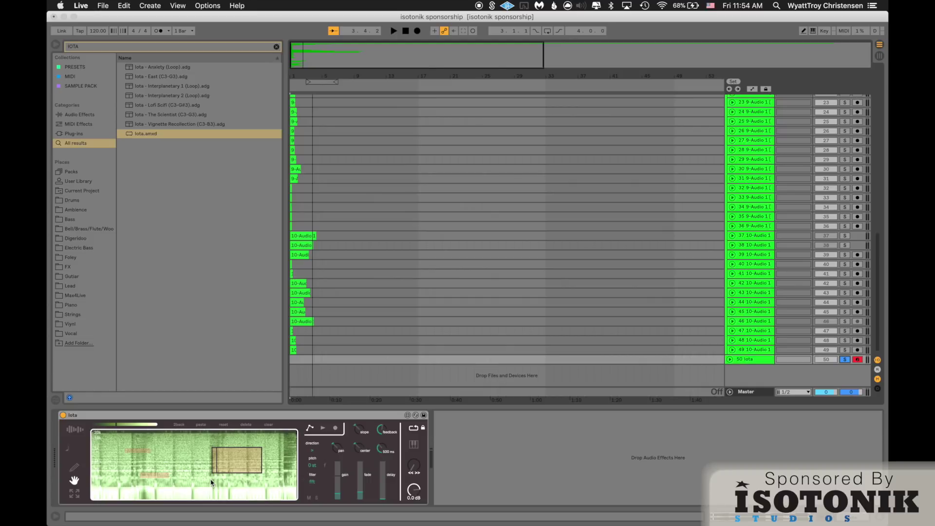
Step: Record the movement of a tall, narrow playback region across Iota's spectrogram and raise the region's delay time
{"action": "key", "text": "space"}
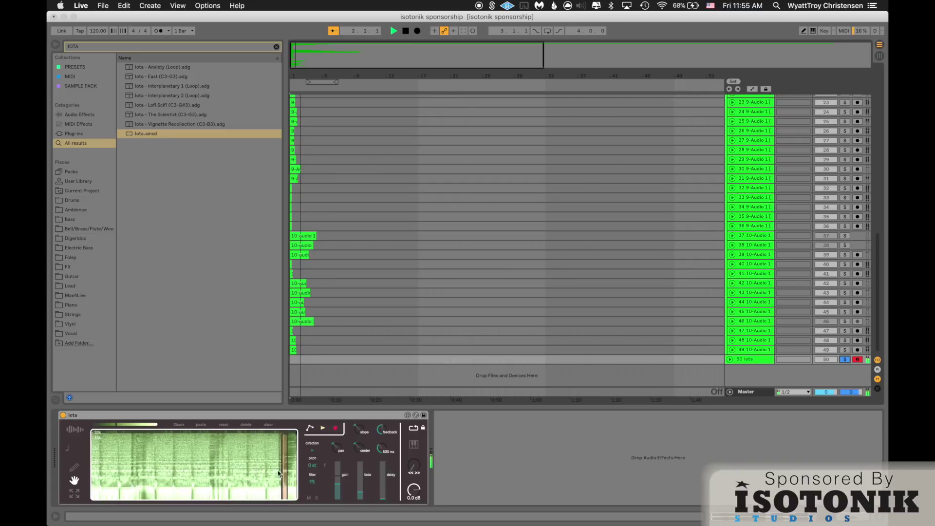
{"action": "left_click", "coordinate": [335, 428]}
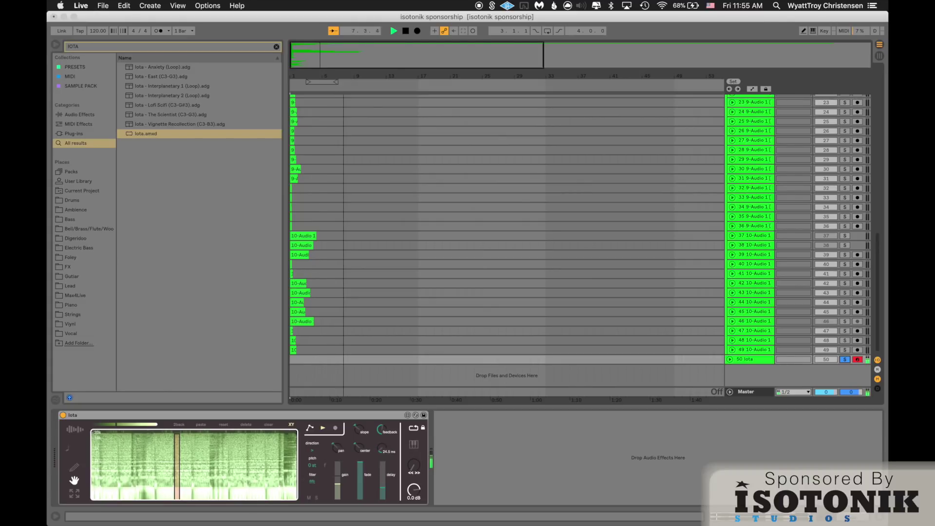
{"action": "left_click_drag", "start_coordinate": [382, 447], "coordinate": [382, 437]}
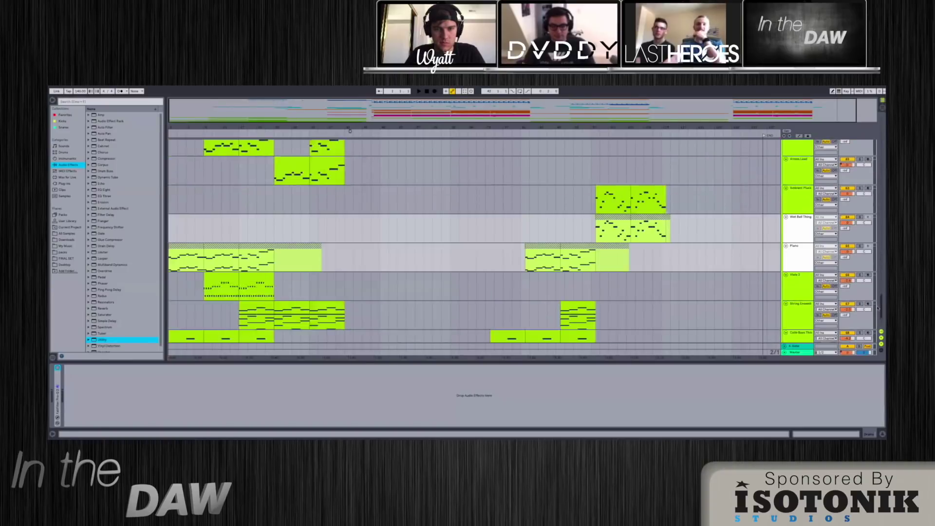
Step: Look through the melodic MIDI tracks and bring up the Piano track's device chain
{"action": "scroll", "coordinate": [350, 130], "scroll_direction": "down", "scroll_amount": 3}
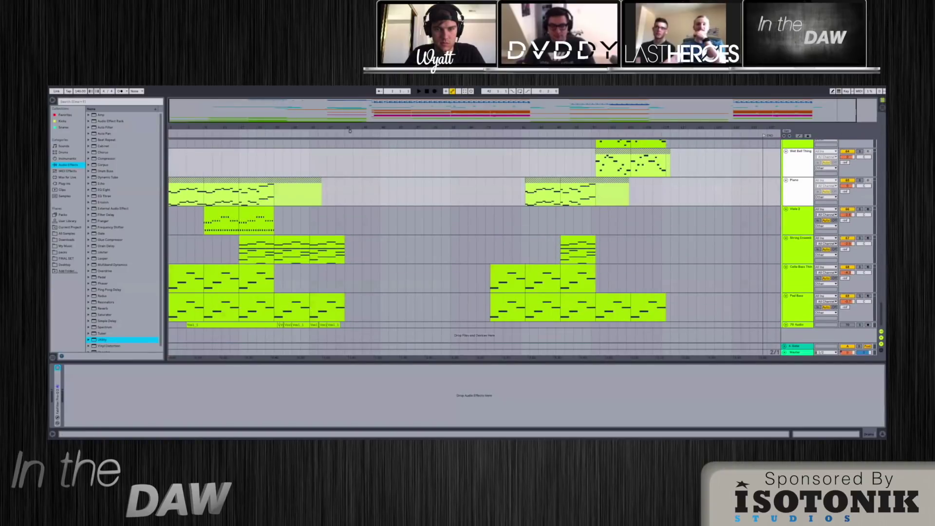
{"action": "scroll", "coordinate": [794, 213], "scroll_direction": "up", "scroll_amount": 1}
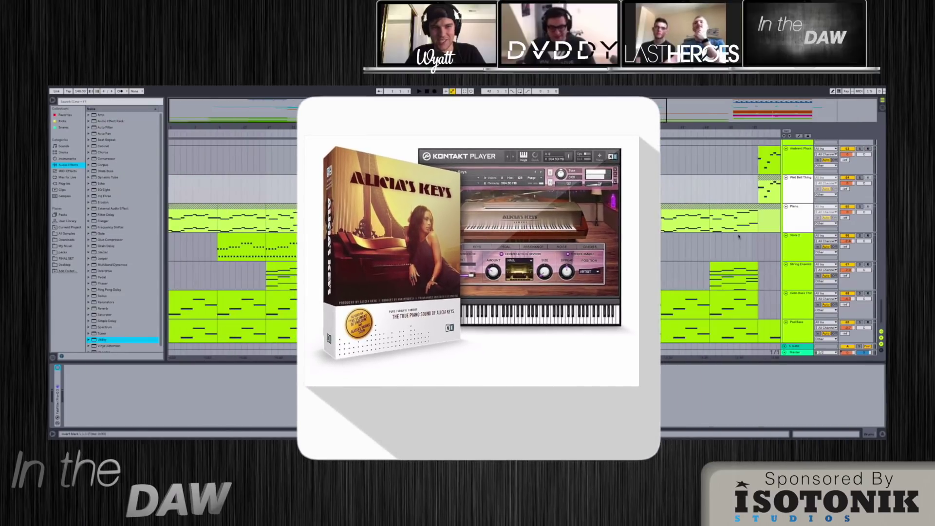
{"action": "left_click", "coordinate": [794, 213]}
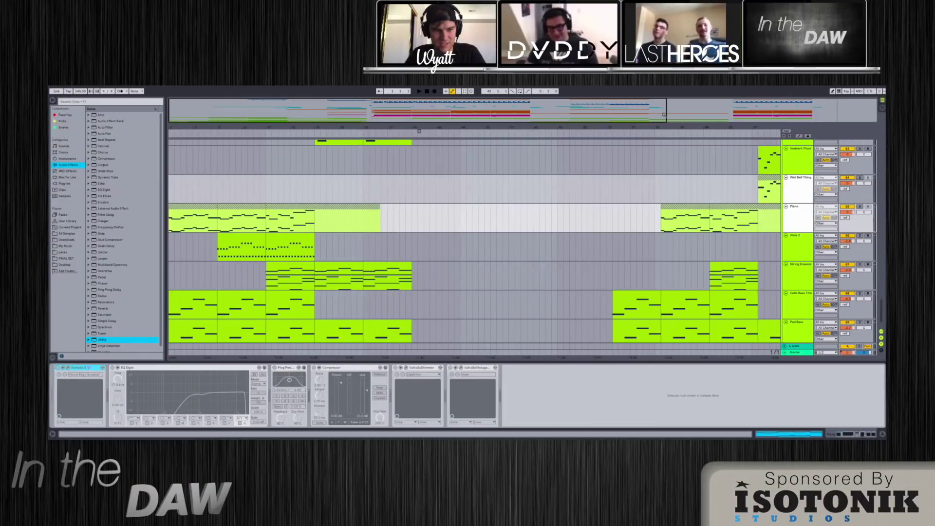
{"action": "scroll", "coordinate": [737, 229], "scroll_direction": "up", "scroll_amount": 2}
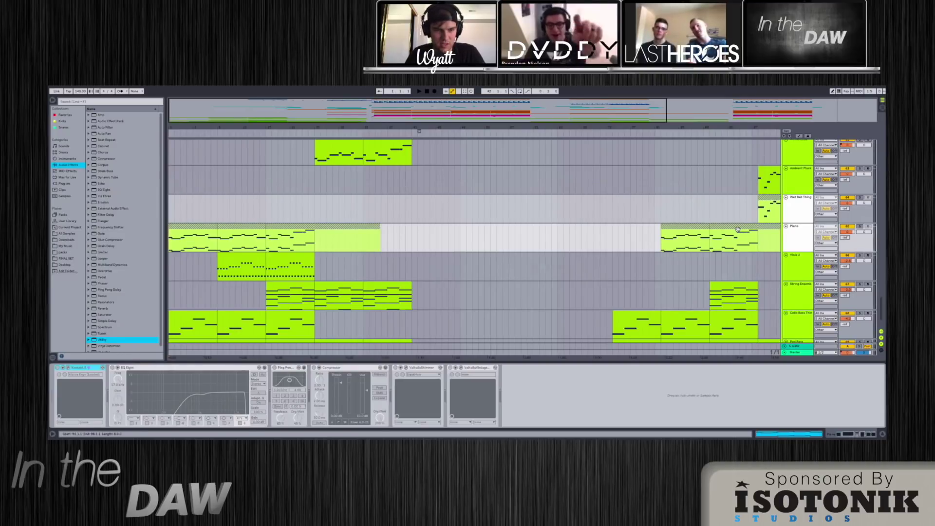
{"action": "key", "text": "minus"}
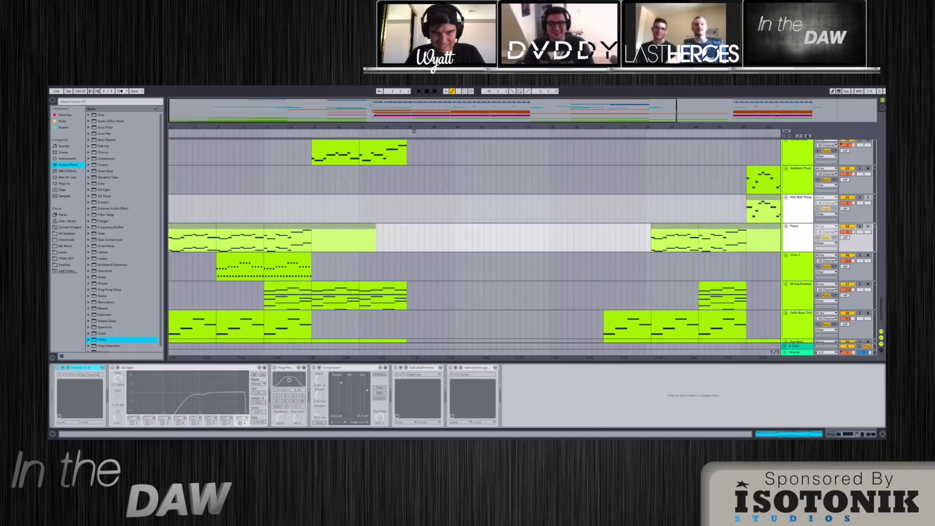
{"action": "key", "text": "plus"}
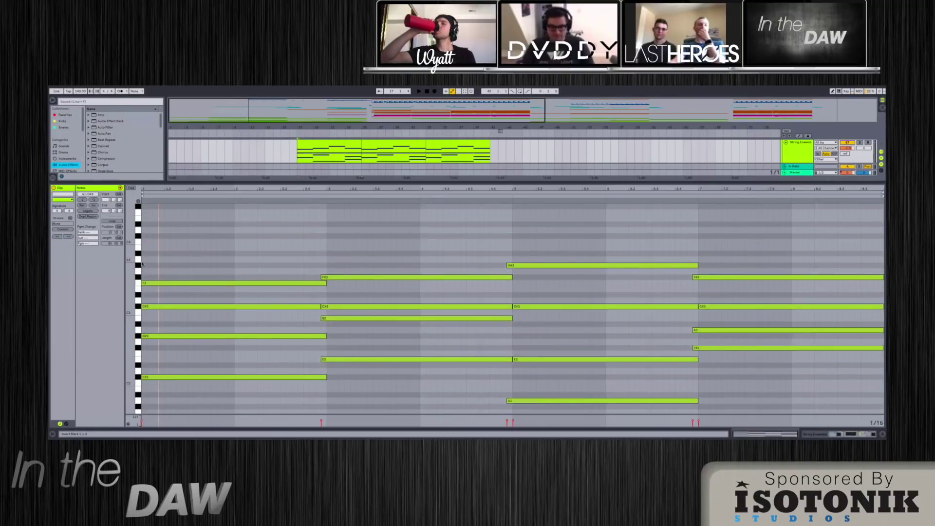
Step: Play the String Ensemble clip from its start to hear the first chord
{"action": "left_click", "coordinate": [142, 263]}
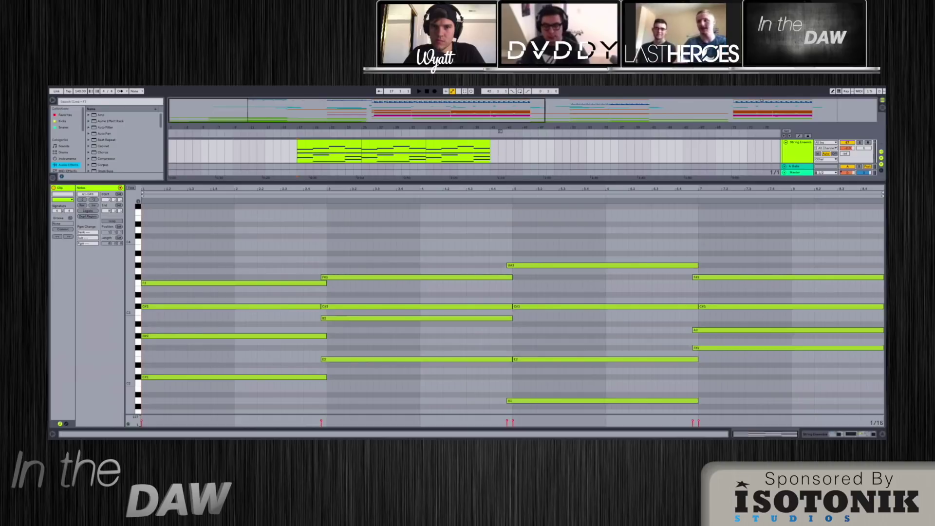
{"action": "key", "text": "space"}
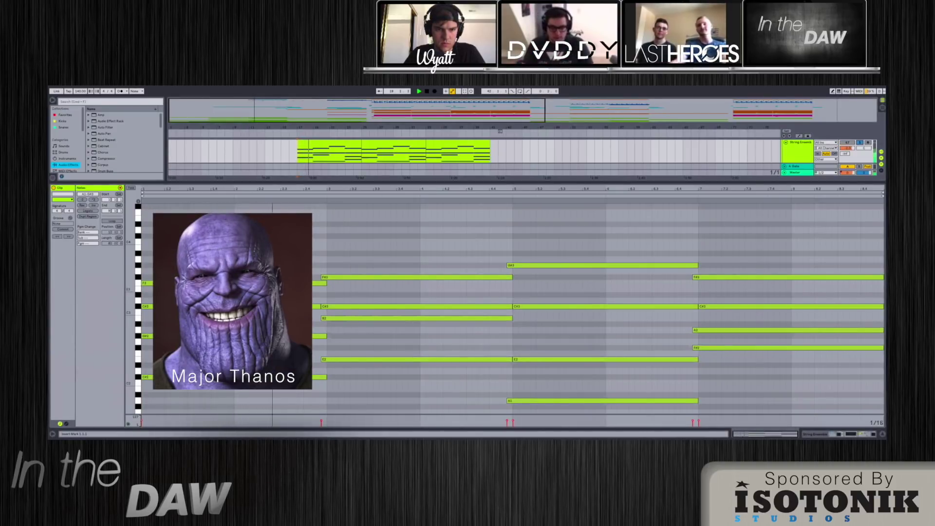
{"action": "key", "text": "space"}
Step: Try the first chord with its F note lowered one semitone to E, play it, and raise the note back
{"action": "left_click", "coordinate": [174, 282]}
{"action": "key", "text": "Down"}
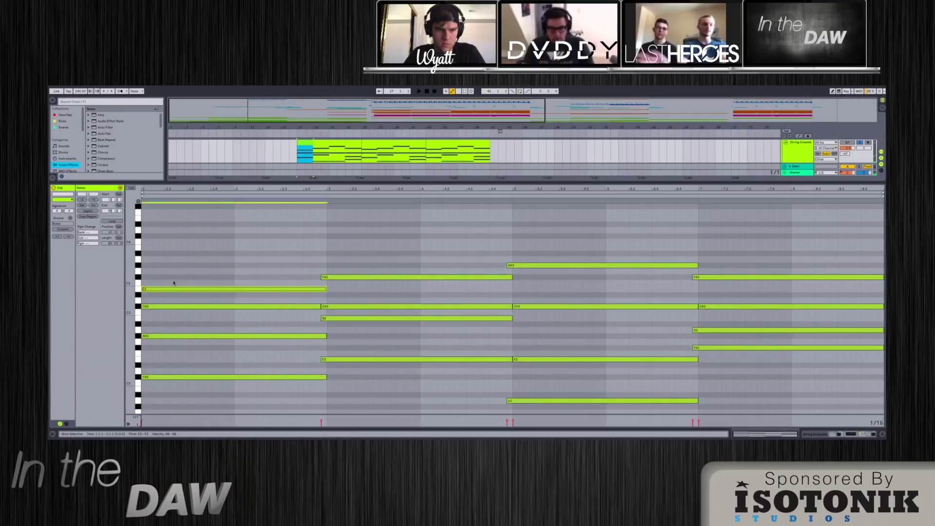
{"action": "key", "text": "space"}
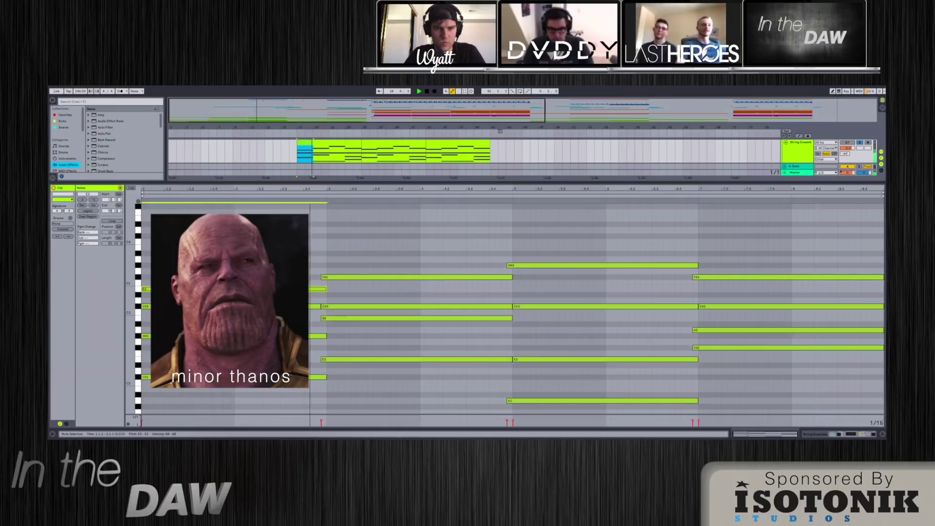
{"action": "key", "text": "space"}
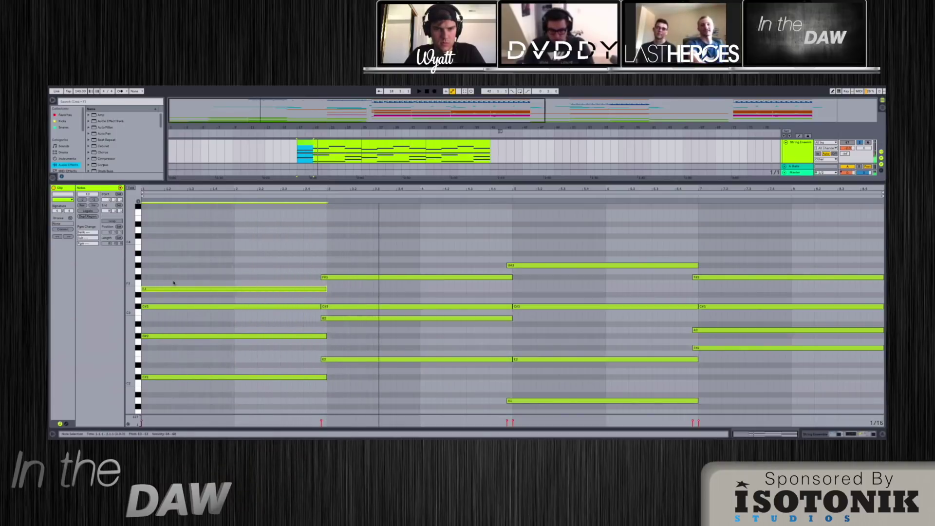
{"action": "key", "text": "Up"}
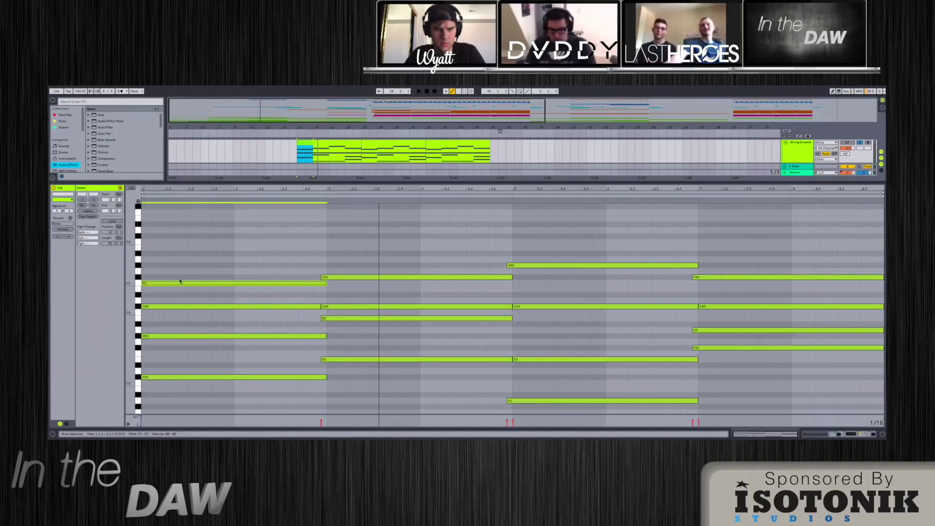
Step: Return from the note editor to the device chain and unfreeze the Piano track
{"action": "key", "text": "shift+Tab"}
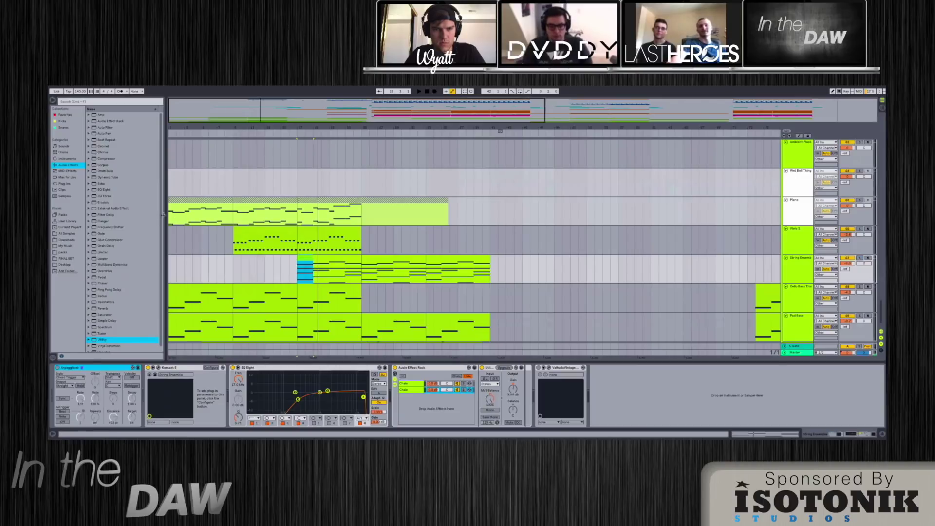
{"action": "left_click", "coordinate": [169, 218]}
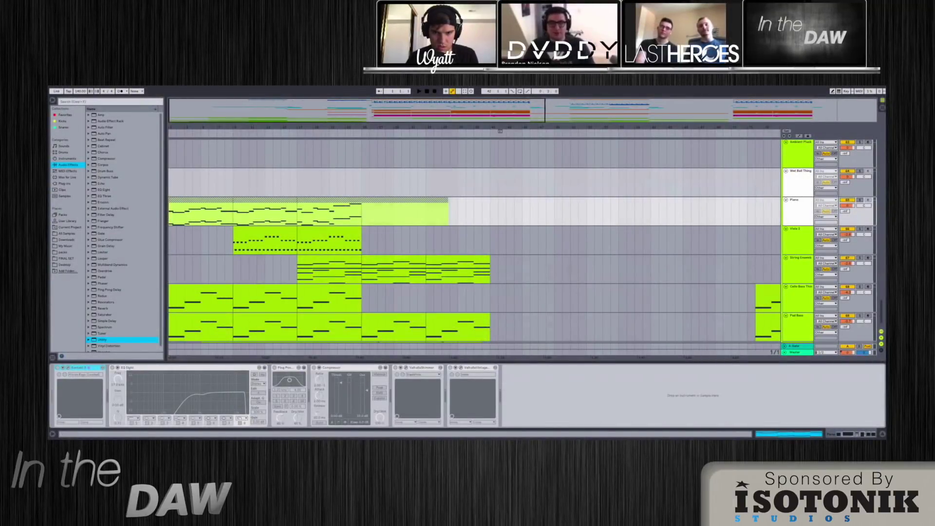
{"action": "left_click", "coordinate": [802, 206]}
{"action": "right_click", "coordinate": [802, 205]}
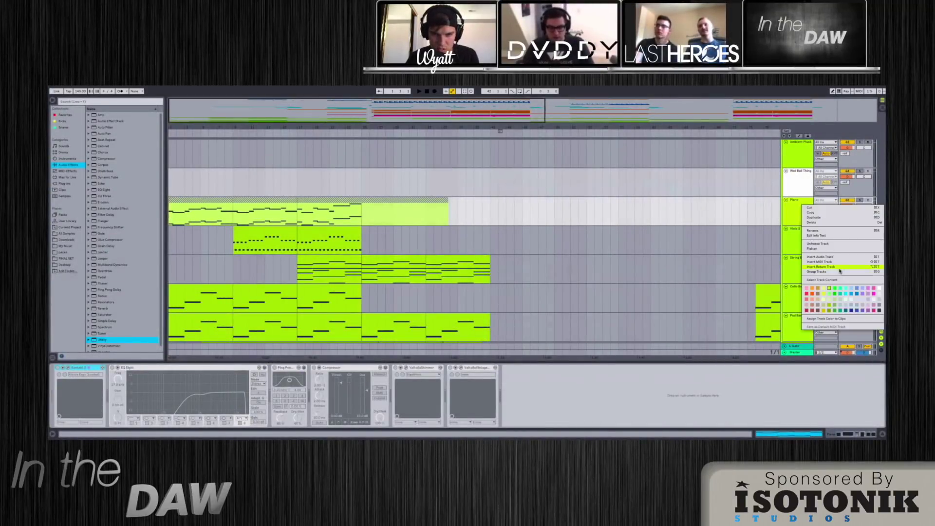
{"action": "left_click", "coordinate": [826, 244]}
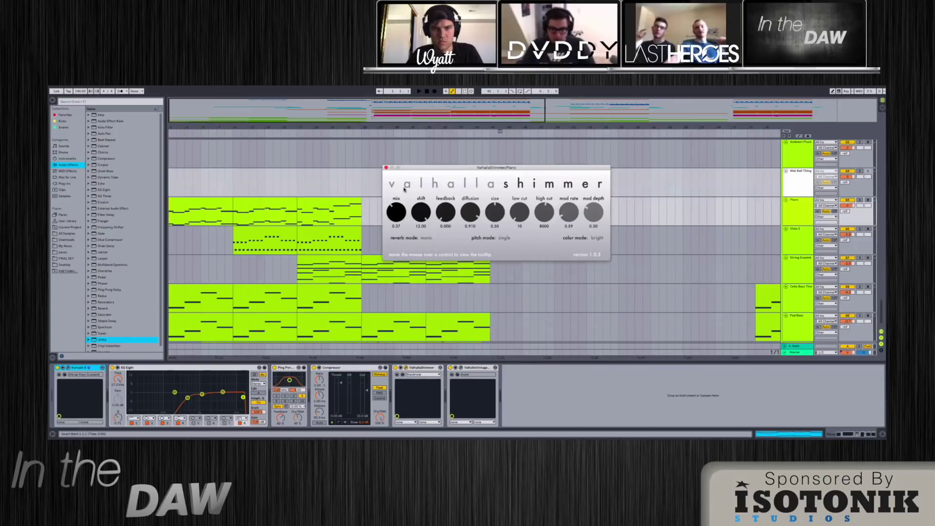
Step: Arrange the Piano track's ValhallaShimmer and ValhallaVintageVerb windows side by side so both sets of settings are readable
{"action": "left_click_drag", "start_coordinate": [460, 170], "coordinate": [437, 196]}
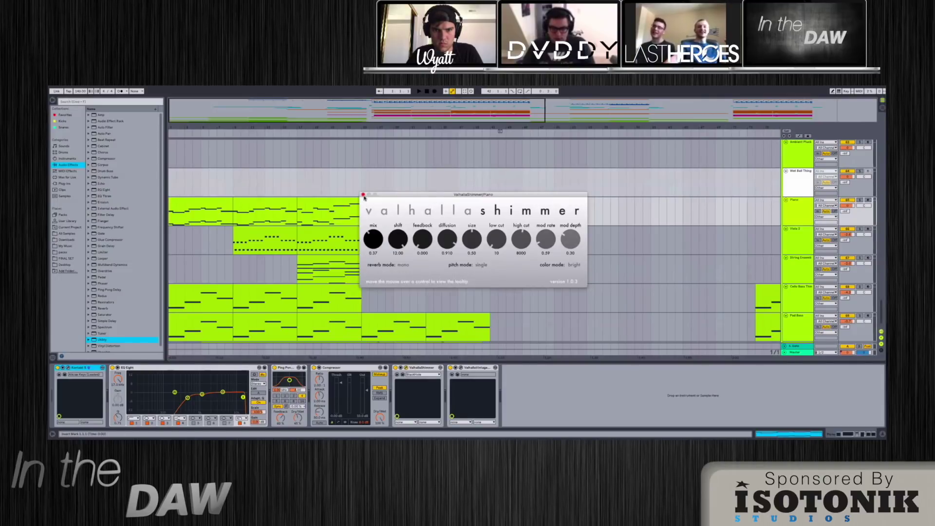
{"action": "left_click_drag", "start_coordinate": [418, 144], "coordinate": [697, 171]}
{"action": "left_click_drag", "start_coordinate": [442, 195], "coordinate": [333, 186]}
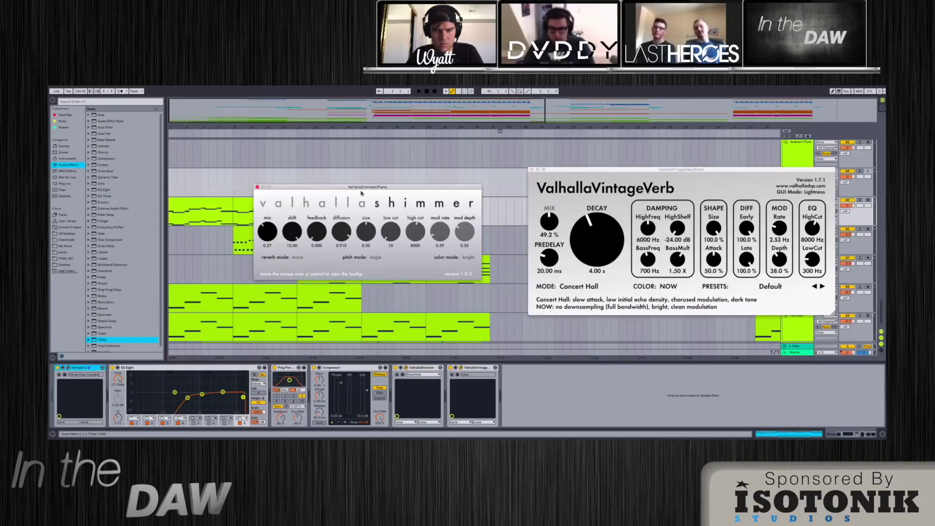
Step: Play the soloed Piano track from the start of the arrangement and stop after a few bars
{"action": "left_click", "coordinate": [471, 149]}
{"action": "key", "text": "space"}
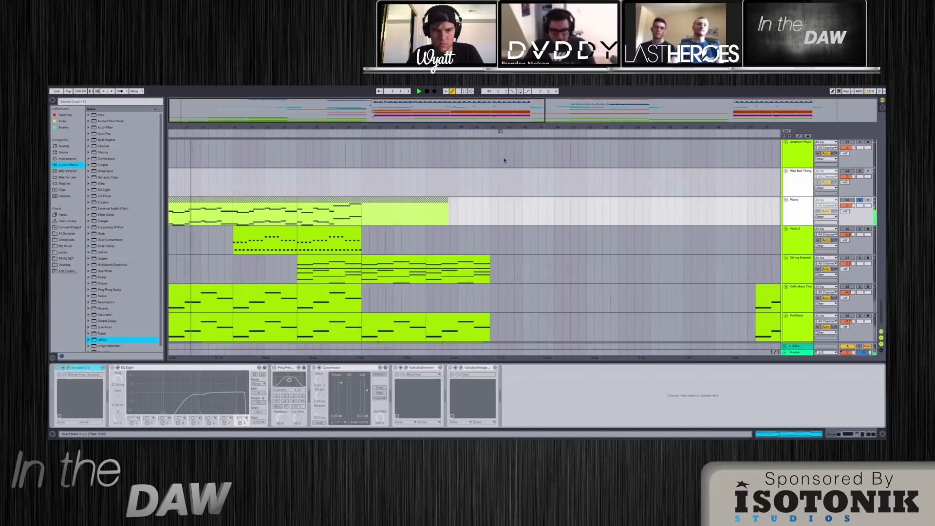
{"action": "key", "text": "space"}
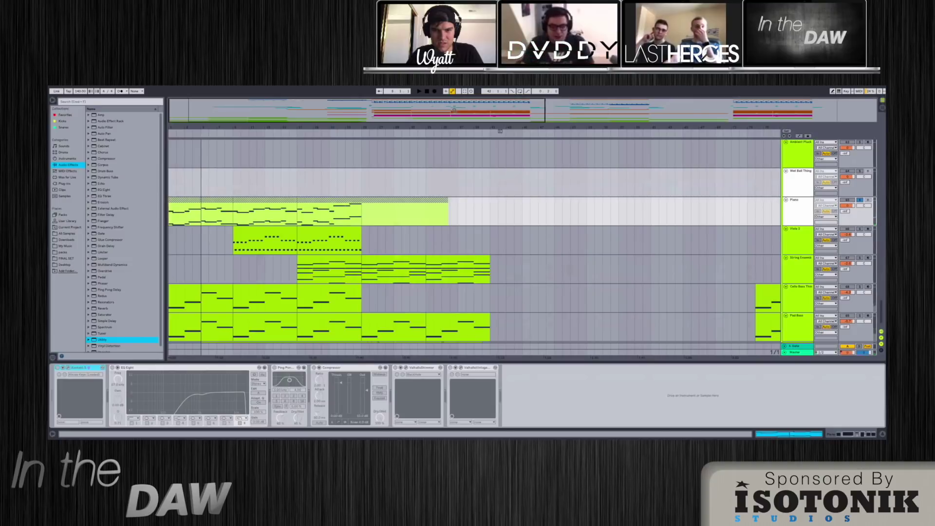
Step: Open the first Piano clip's notes in the piano roll to examine the melody
{"action": "double_click", "coordinate": [196, 201]}
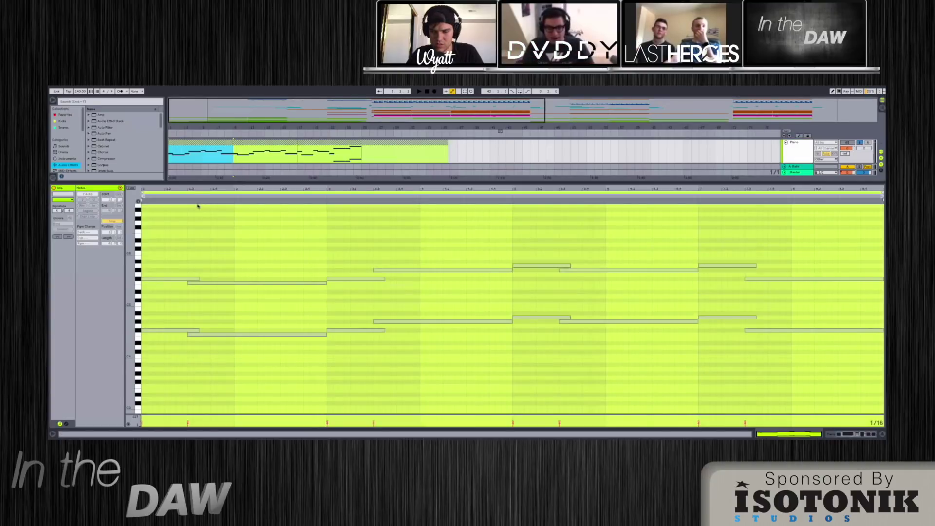
{"action": "left_click_drag", "start_coordinate": [127, 309], "coordinate": [170, 337]}
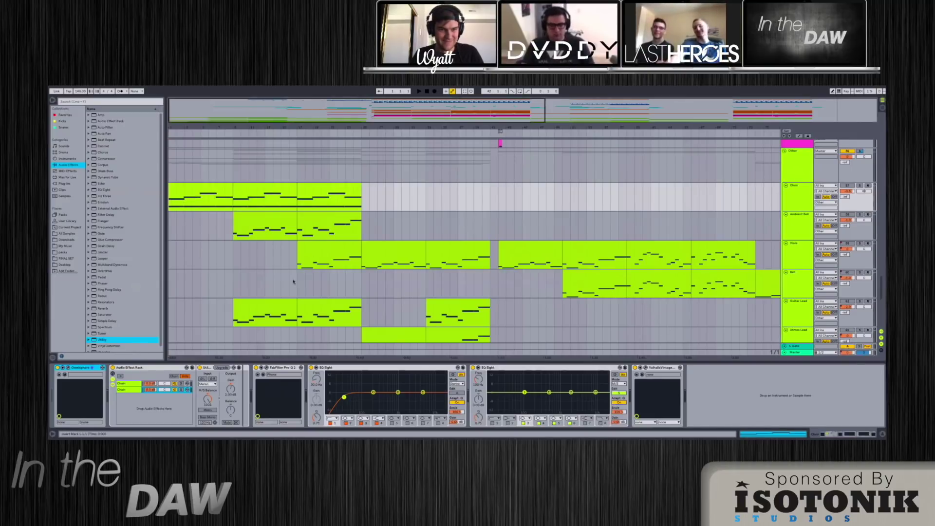
Step: Play the soloed Choir track and show its Omnisphere instrument window in the middle of the arrangement
{"action": "key", "text": "space"}
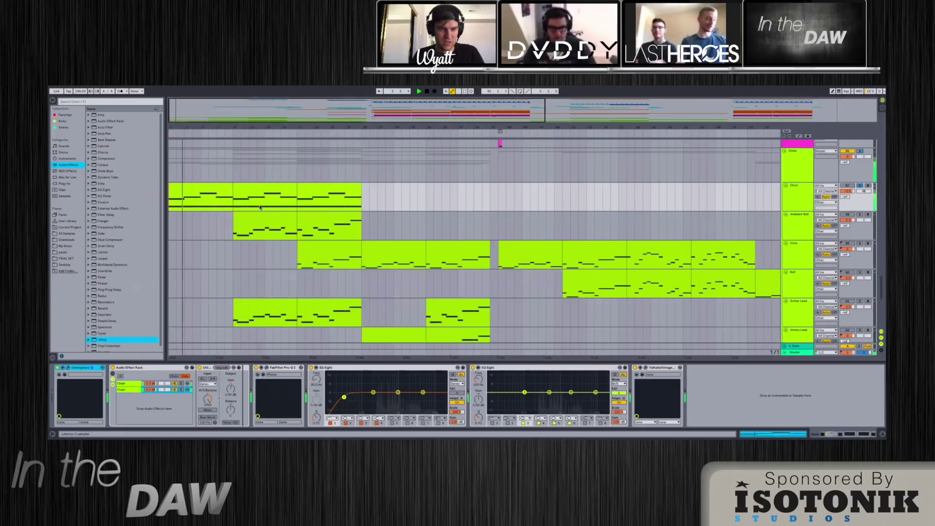
{"action": "key", "text": "super+alt+p"}
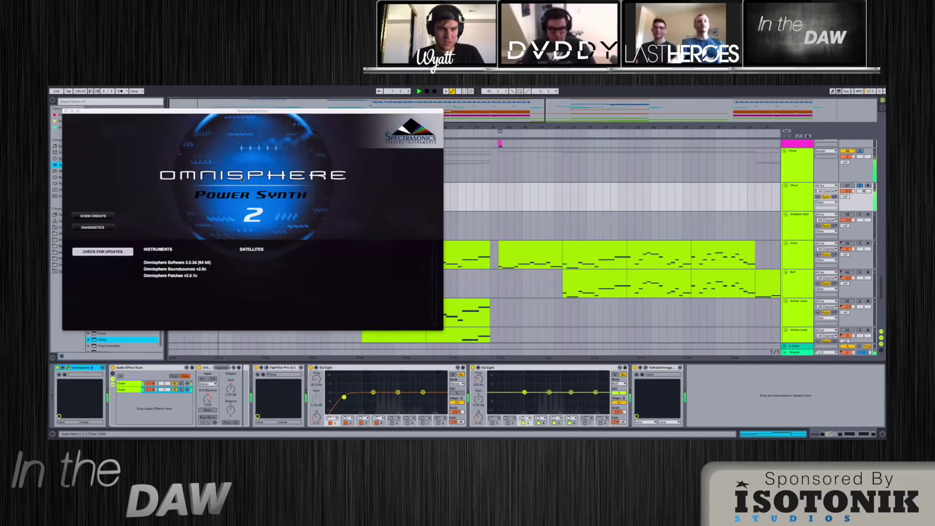
{"action": "left_click", "coordinate": [242, 179]}
{"action": "left_click_drag", "start_coordinate": [252, 111], "coordinate": [466, 155]}
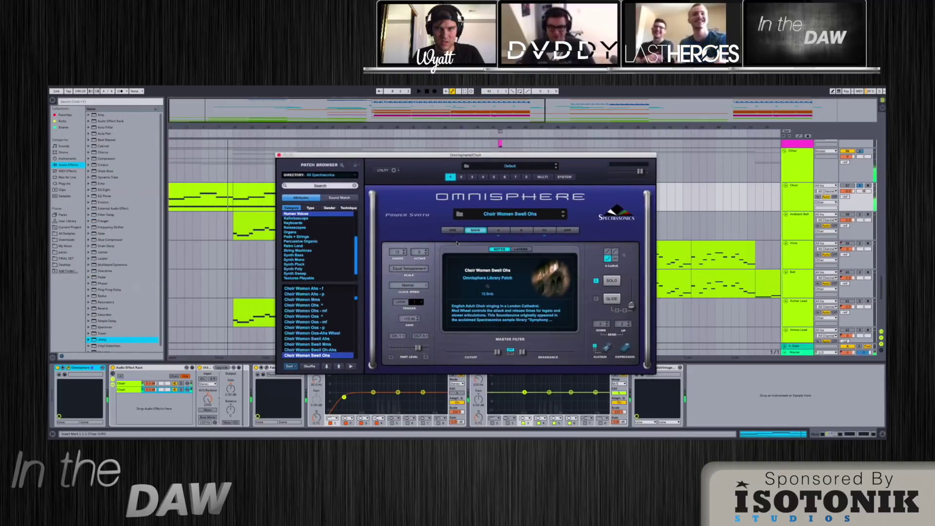
Step: Place the Choir track's Omnisphere window aside and show its Audio Effect Rack, FabFilter Pro-Q 2 and ValhallaVintageVerb settings
{"action": "left_click_drag", "start_coordinate": [465, 155], "coordinate": [288, 136]}
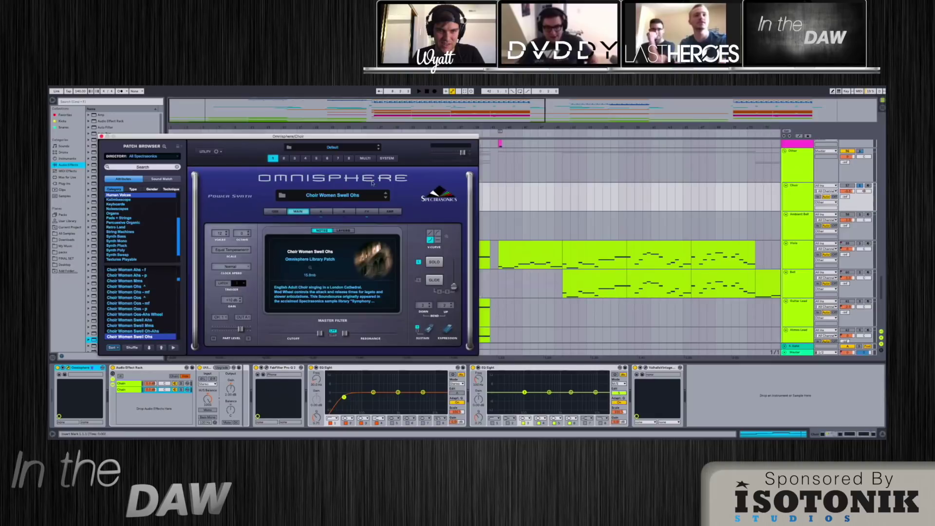
{"action": "left_click_drag", "start_coordinate": [278, 138], "coordinate": [226, 118]}
{"action": "left_click", "coordinate": [169, 368]}
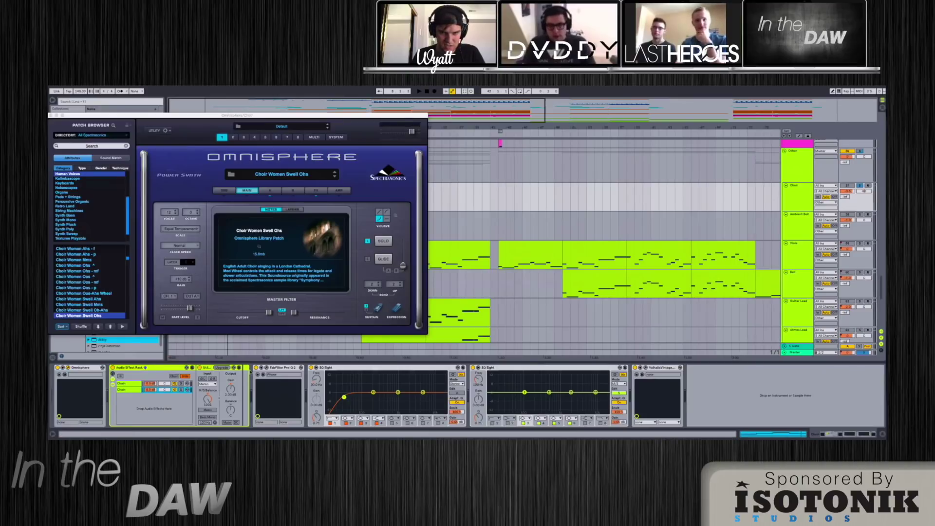
{"action": "left_click", "coordinate": [264, 368]}
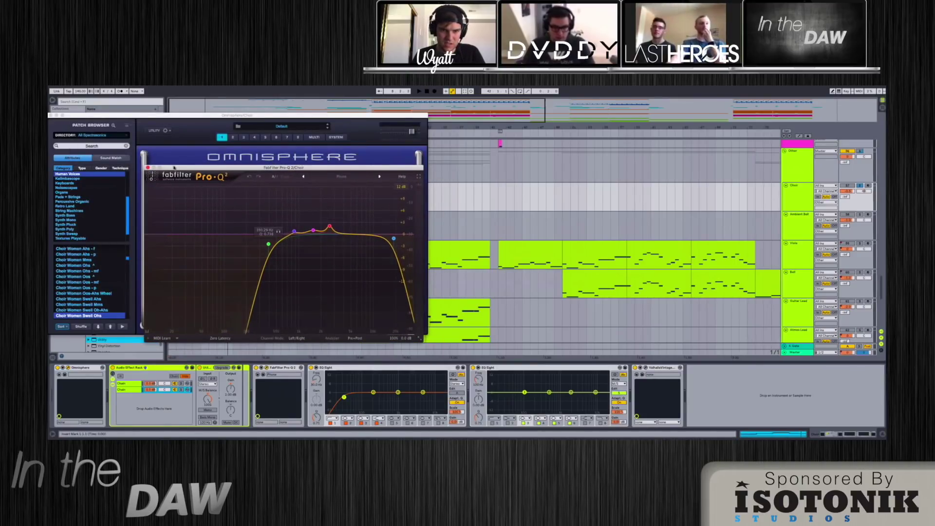
{"action": "left_click_drag", "start_coordinate": [177, 125], "coordinate": [419, 157]}
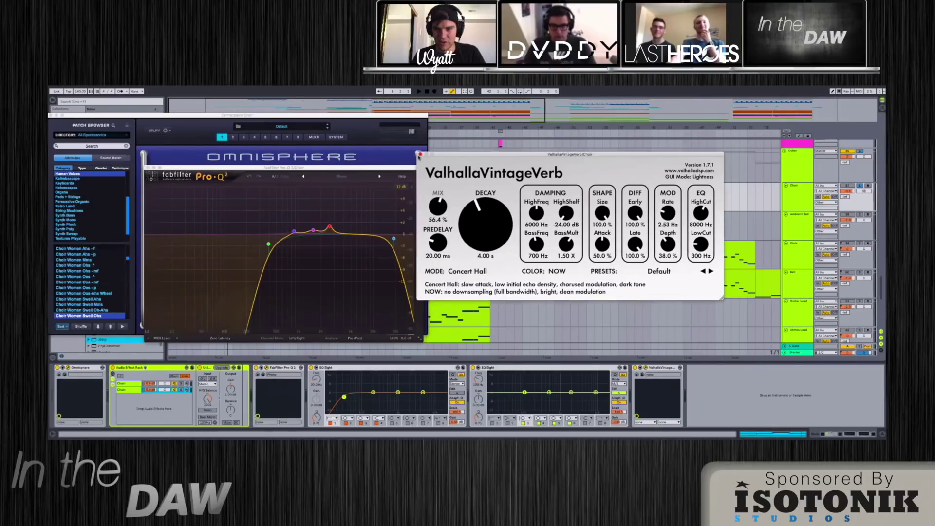
Step: Close the Choir track's ValhallaVintageVerb, FabFilter Pro-Q 2 and Omnisphere windows to uncover the arrangement
{"action": "left_click", "coordinate": [420, 155]}
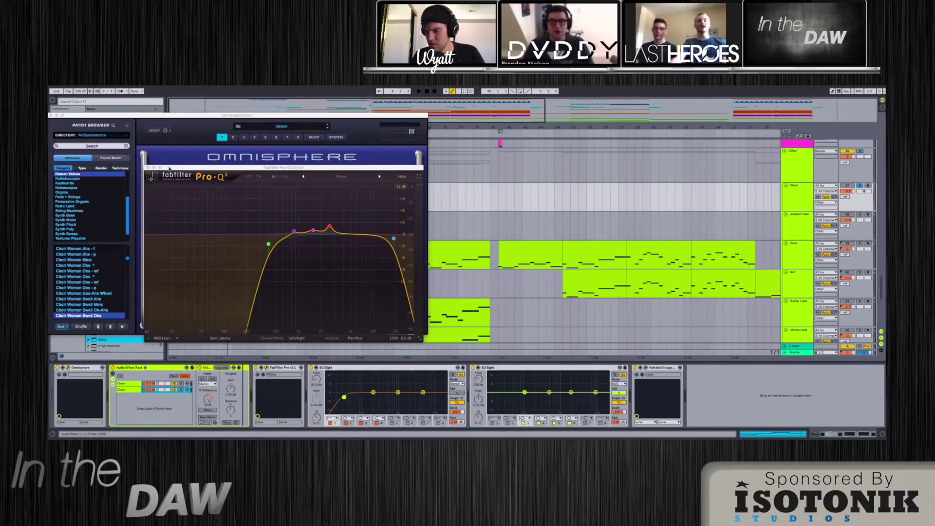
{"action": "left_click", "coordinate": [147, 167]}
{"action": "left_click_drag", "start_coordinate": [135, 118], "coordinate": [212, 215]}
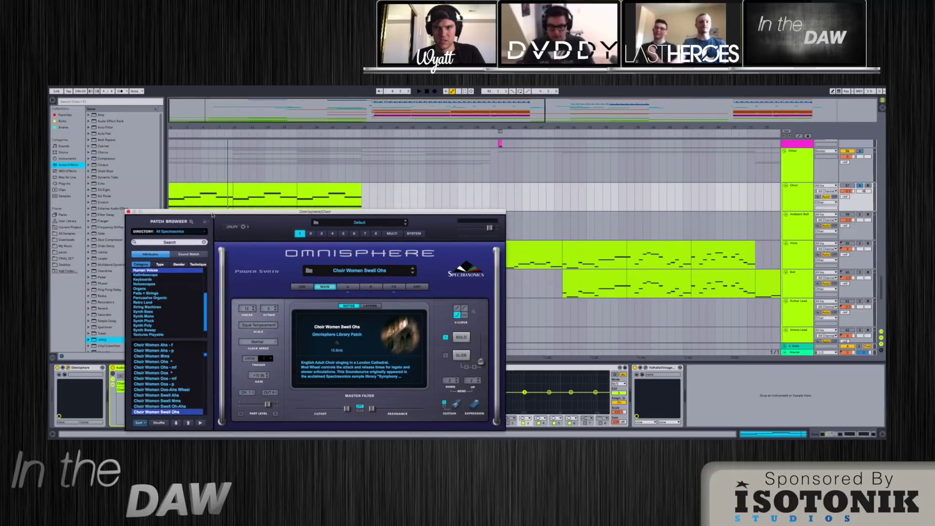
{"action": "mouse_move", "coordinate": [210, 104]}
{"action": "left_click_drag", "start_coordinate": [179, 208], "coordinate": [226, 130]}
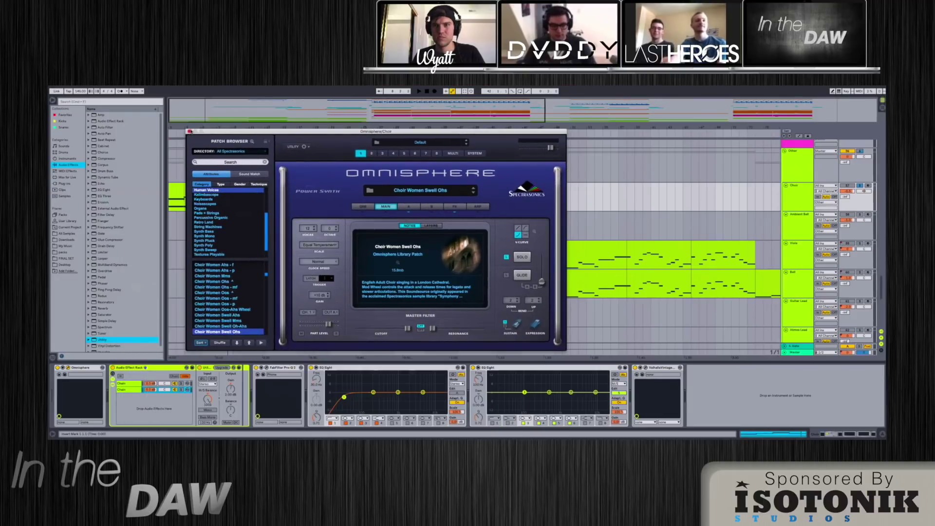
{"action": "left_click", "coordinate": [189, 131]}
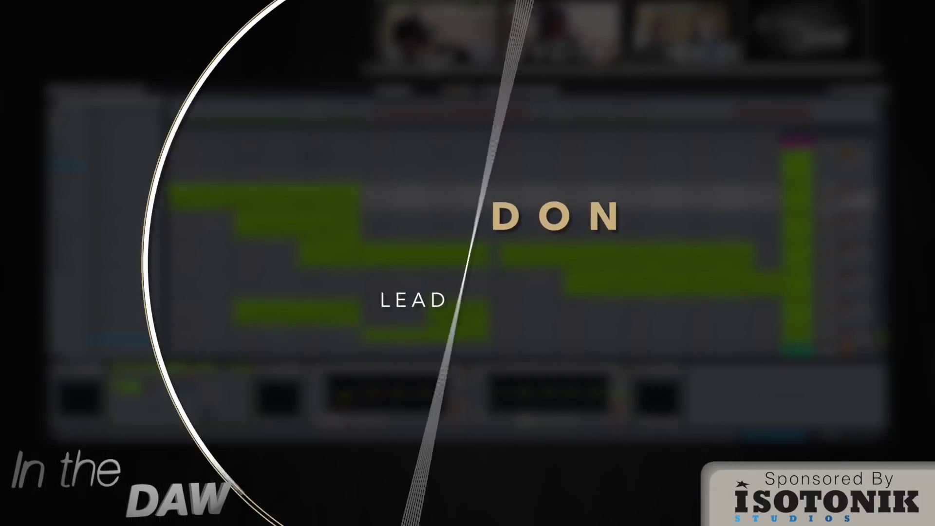
Step: Set the playback position at the start of the first Guitar Lead clip and show the arrangement's automation lanes
{"action": "scroll", "coordinate": [262, 288], "scroll_direction": "up", "scroll_amount": 15}
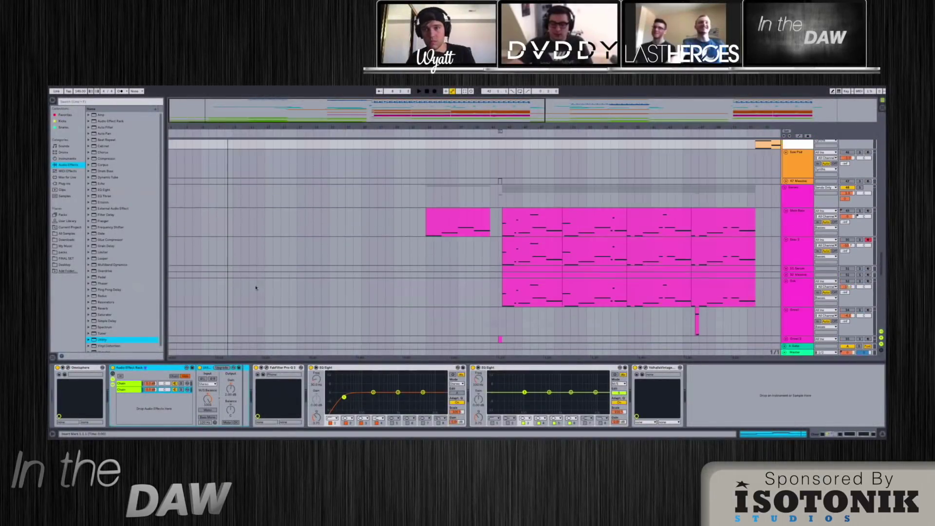
{"action": "scroll", "coordinate": [261, 287], "scroll_direction": "down", "scroll_amount": 15}
{"action": "left_click", "coordinate": [234, 261]}
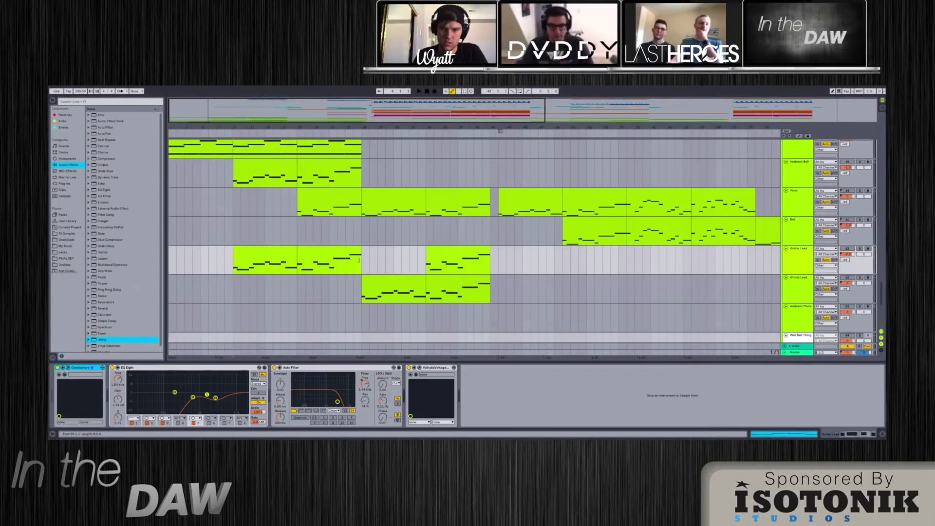
{"action": "key", "text": "a"}
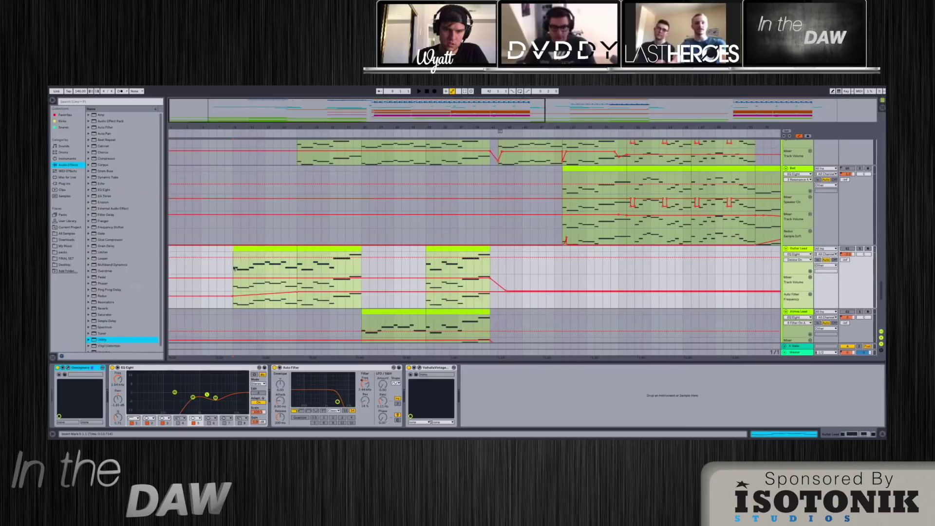
Step: Play the Guitar Lead part from its first clip with its Omnisphere window showing the PRS Lead Guitar patch
{"action": "key", "text": "ctrl+alt+p"}
{"action": "key", "text": "space"}
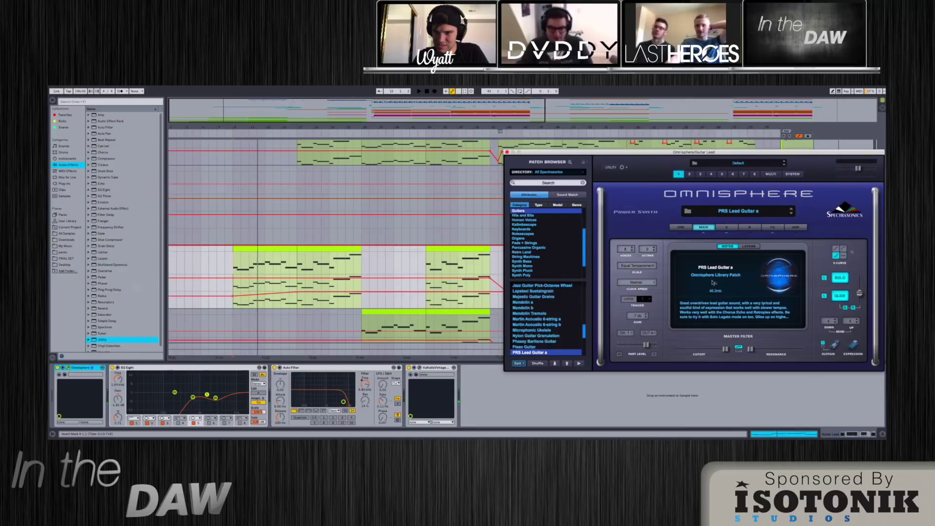
{"action": "double_click", "coordinate": [236, 261]}
{"action": "left_click_drag", "start_coordinate": [546, 153], "coordinate": [609, 346]}
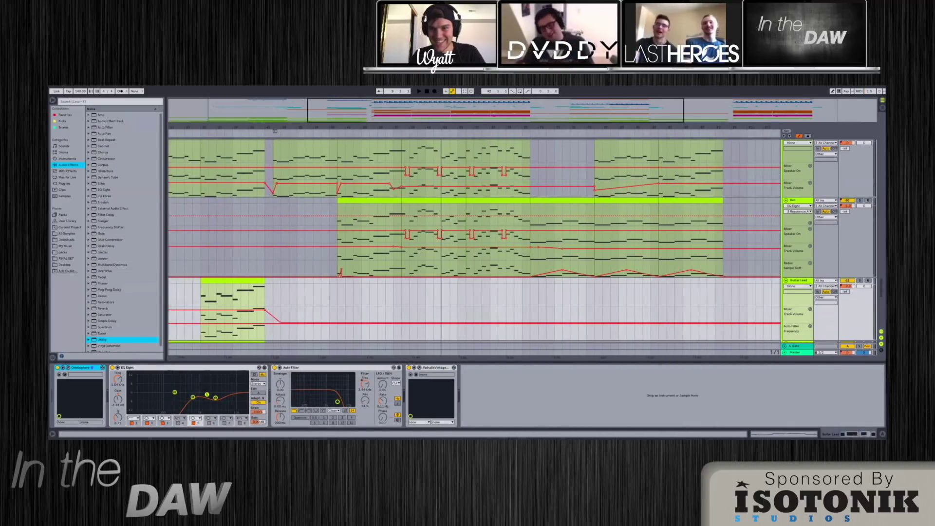
Step: Collapse all track groups into an overview of the arrangement and expand them again
{"action": "scroll", "coordinate": [528, 263], "scroll_direction": "down", "scroll_amount": 10}
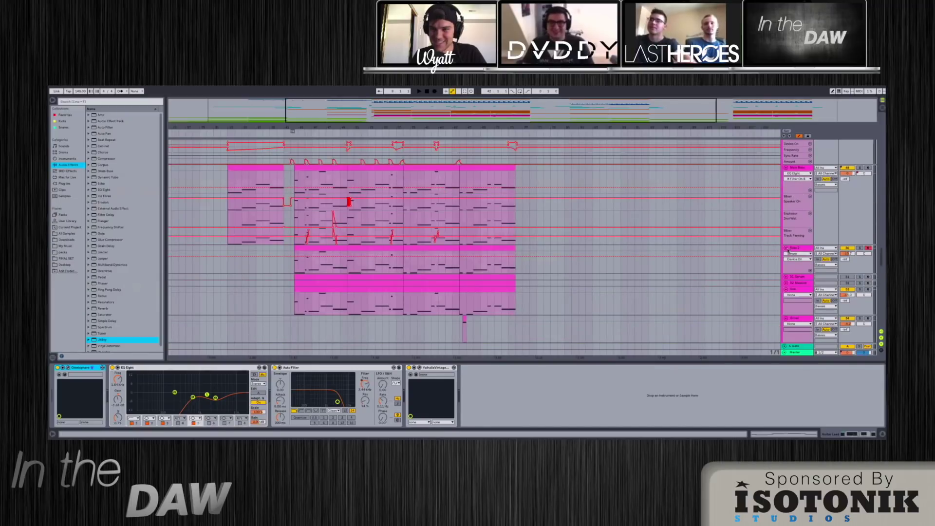
{"action": "left_click", "coordinate": [785, 249]}
{"action": "left_click", "coordinate": [790, 181]}
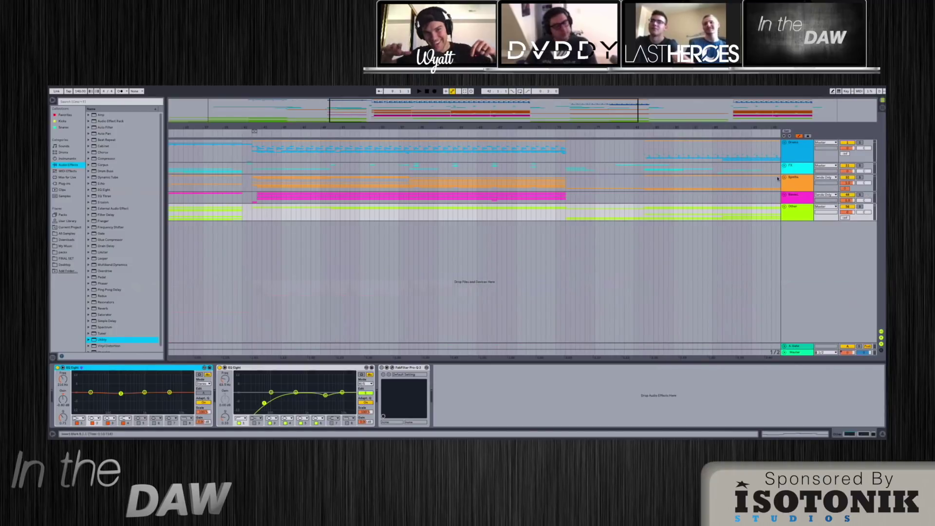
{"action": "key", "text": "ctrl+alt+u"}
Step: Look through the FX, bass, drum and synth groups to locate the lead tracks of the drop
{"action": "scroll", "coordinate": [429, 247], "scroll_direction": "down", "scroll_amount": 10}
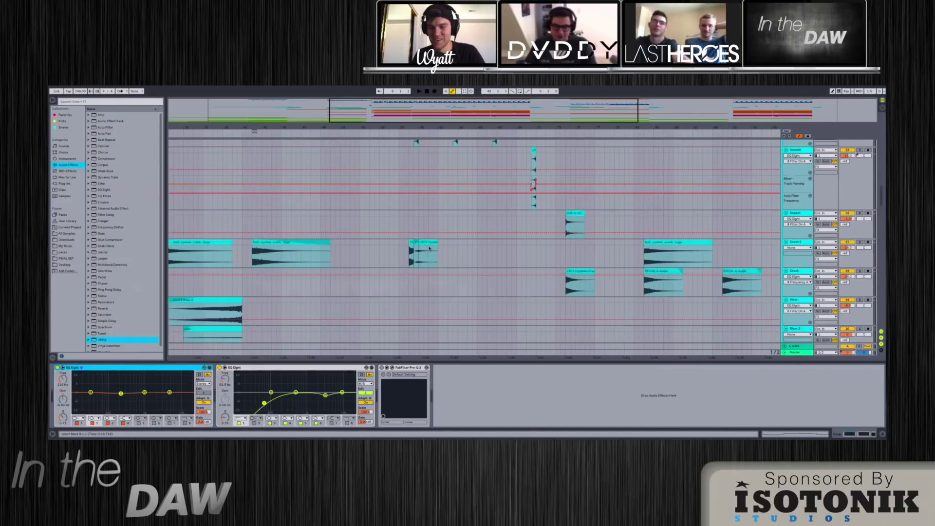
{"action": "scroll", "coordinate": [430, 249], "scroll_direction": "down", "scroll_amount": 6}
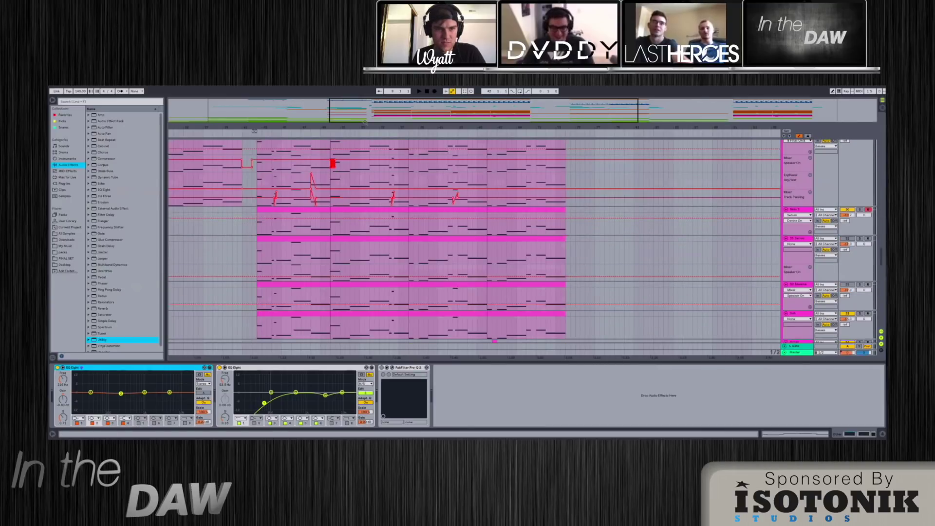
{"action": "scroll", "coordinate": [294, 214], "scroll_direction": "up", "scroll_amount": 8}
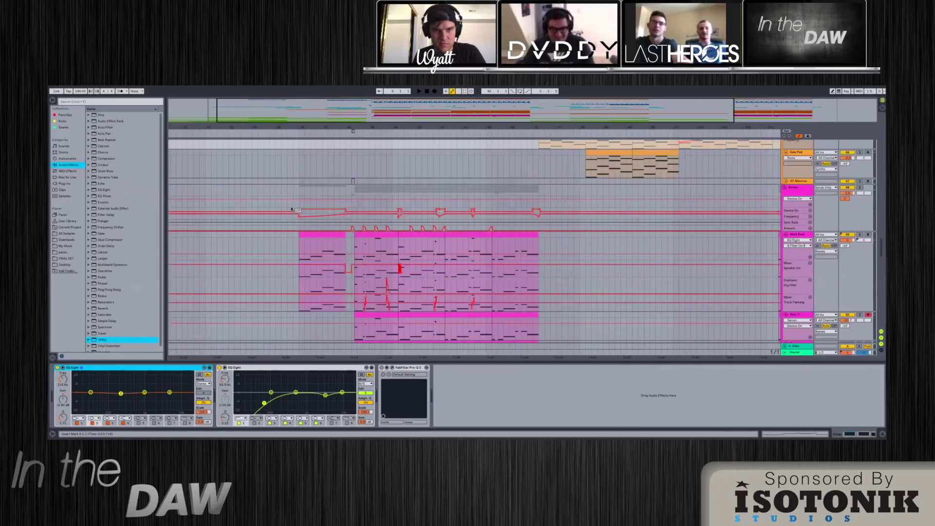
{"action": "scroll", "coordinate": [293, 217], "scroll_direction": "up", "scroll_amount": 10}
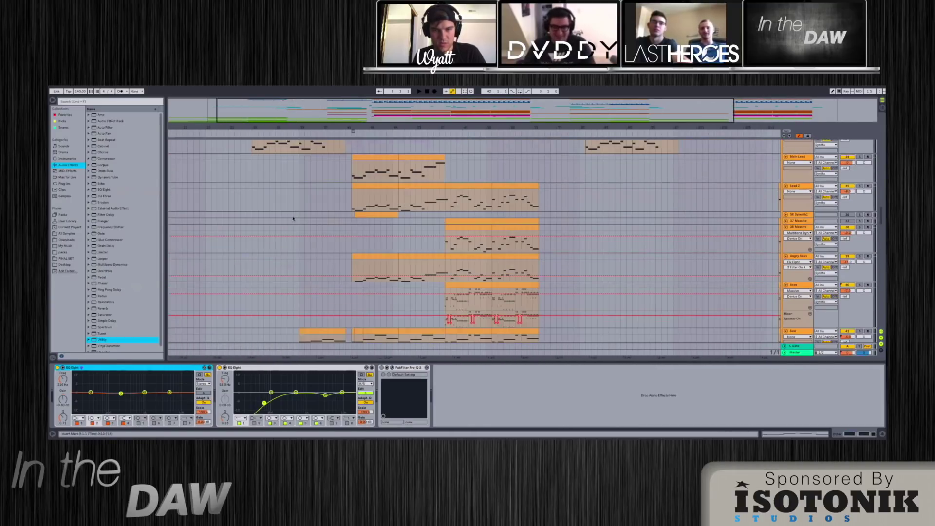
{"action": "scroll", "coordinate": [296, 224], "scroll_direction": "up", "scroll_amount": 10}
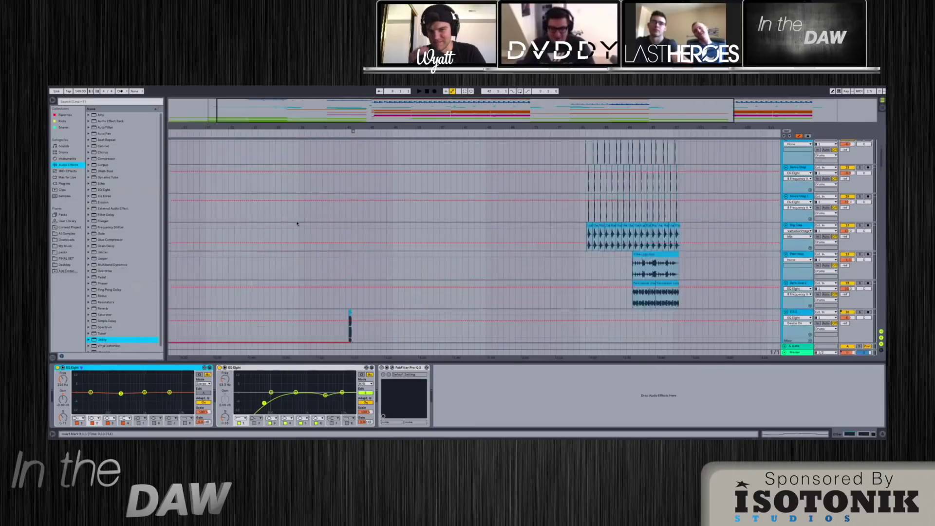
{"action": "scroll", "coordinate": [285, 229], "scroll_direction": "down", "scroll_amount": 10}
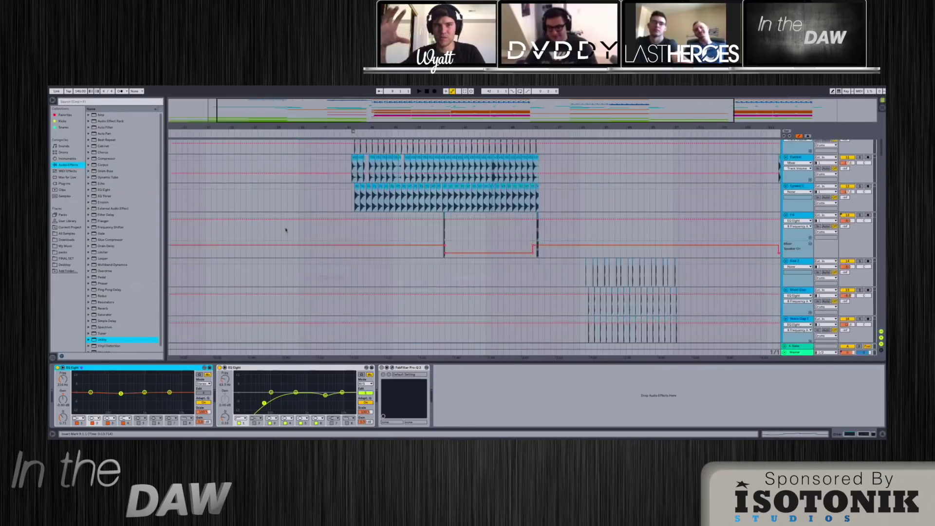
{"action": "scroll", "coordinate": [285, 230], "scroll_direction": "down", "scroll_amount": 3}
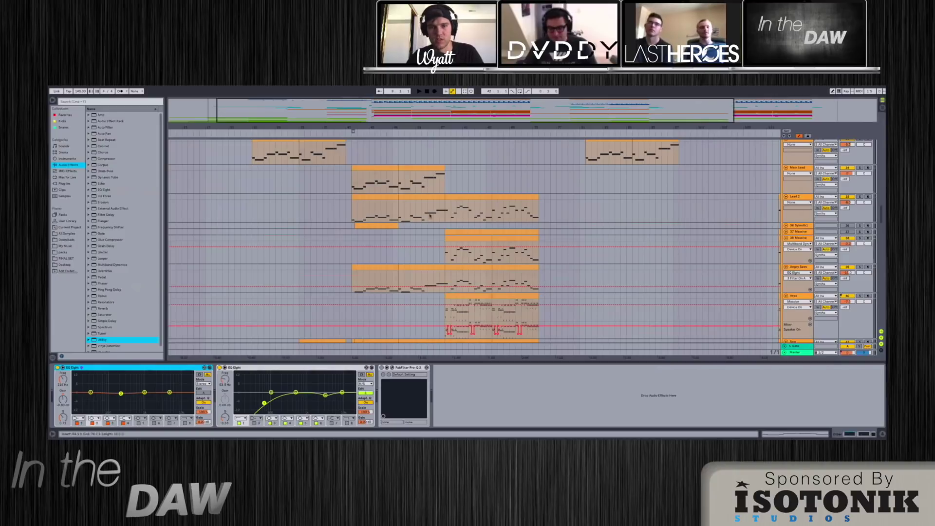
{"action": "scroll", "coordinate": [486, 226], "scroll_direction": "up", "scroll_amount": 4}
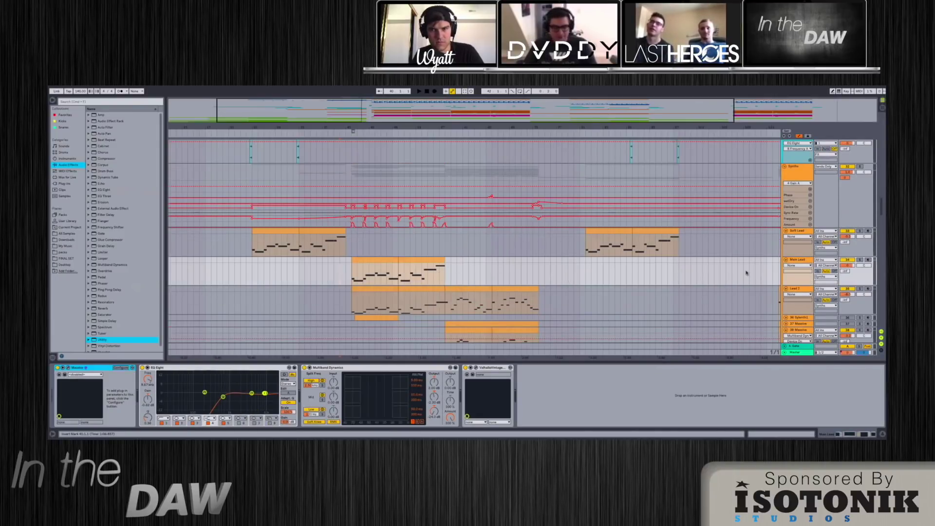
{"action": "scroll", "coordinate": [496, 265], "scroll_direction": "down", "scroll_amount": 10}
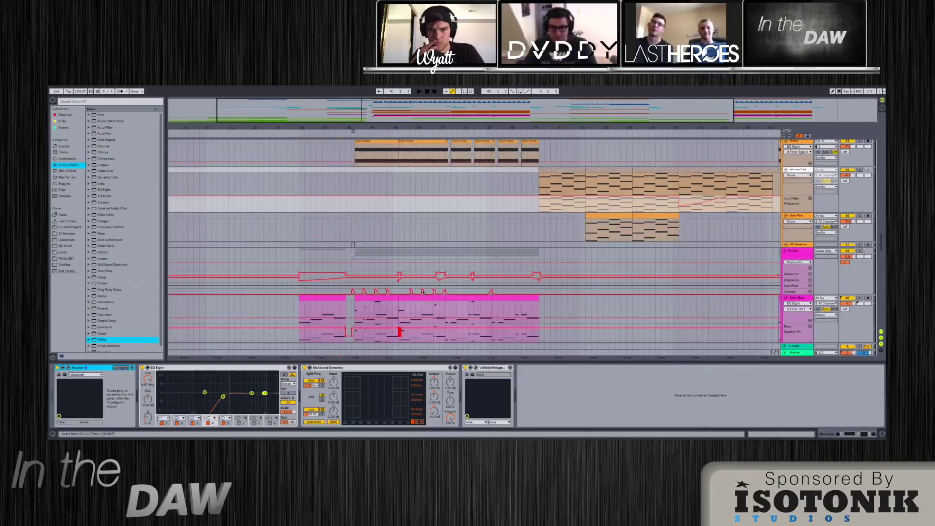
{"action": "scroll", "coordinate": [414, 280], "scroll_direction": "up", "scroll_amount": 7}
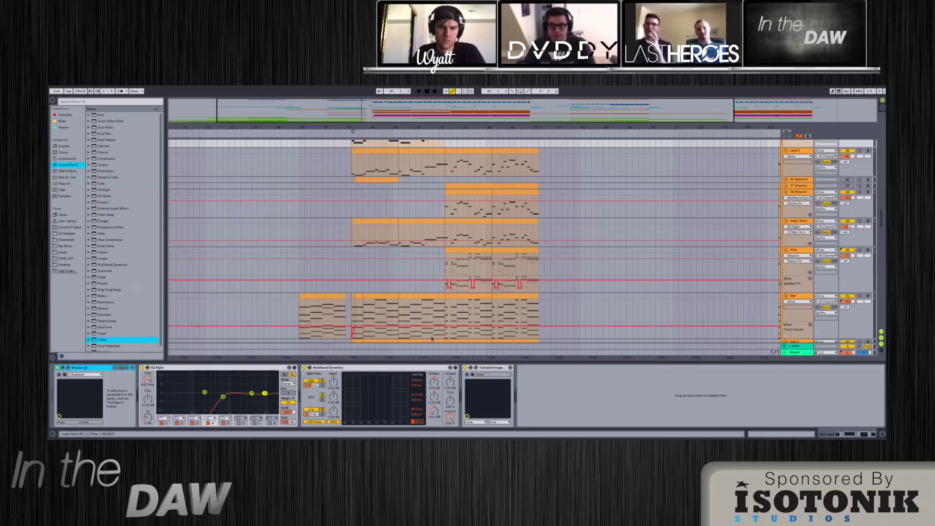
{"action": "scroll", "coordinate": [349, 179], "scroll_direction": "up", "scroll_amount": 2}
Step: Show the device chains of the Main Lead, Lead 2 and Angry Saws tracks in turn
{"action": "left_click", "coordinate": [392, 246]}
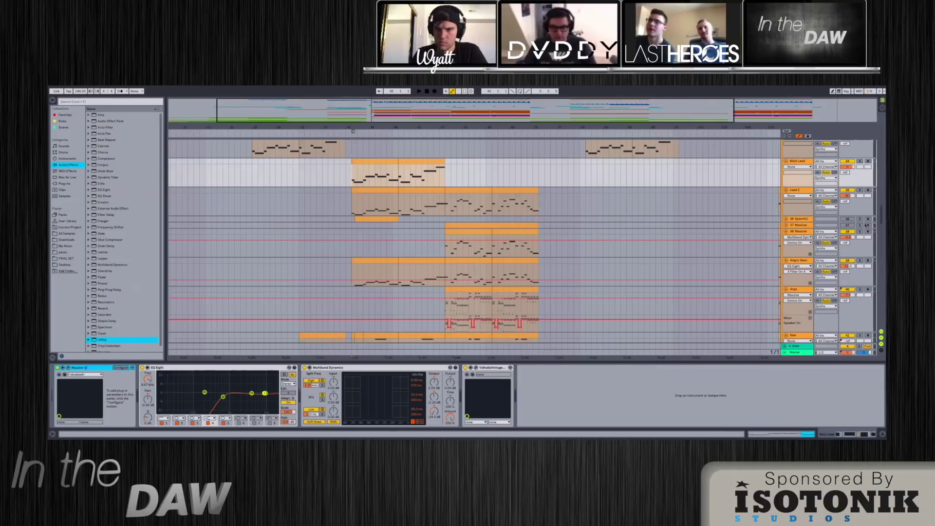
{"action": "left_click", "coordinate": [797, 161]}
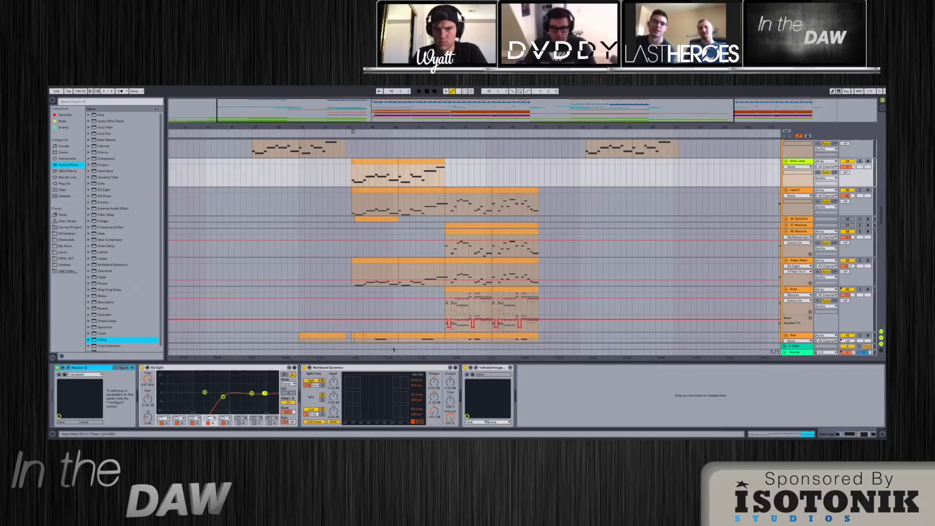
{"action": "left_click", "coordinate": [427, 213]}
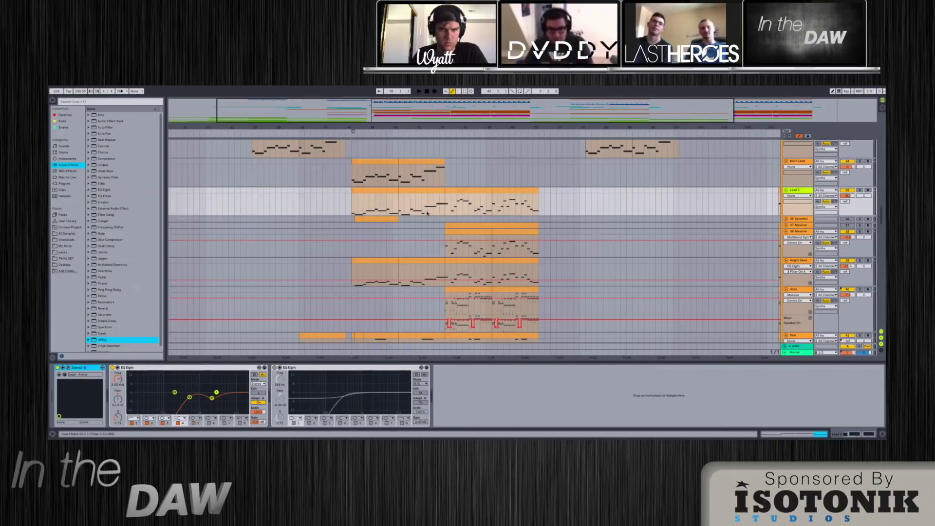
{"action": "left_click", "coordinate": [353, 272]}
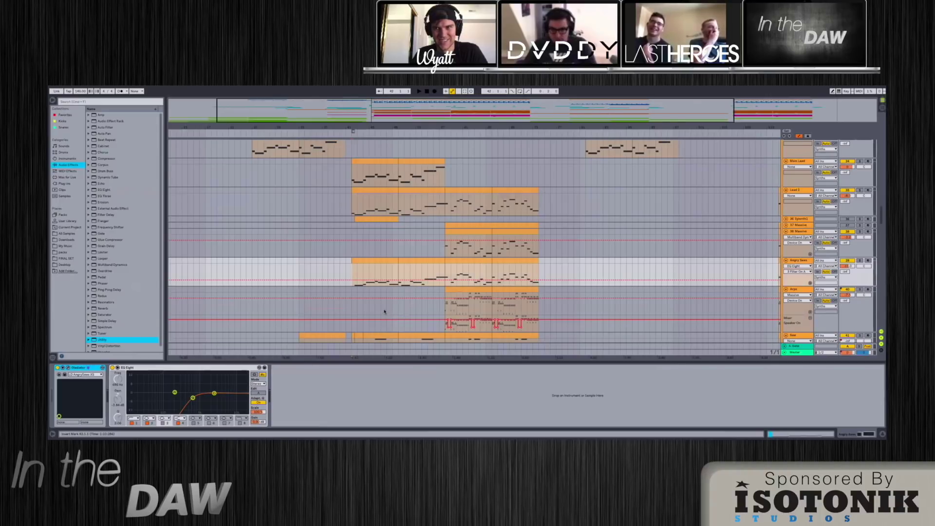
Step: Review the layered saw and lead tracks under the drop, ending on the Main Lead track's device chain at its first clip
{"action": "scroll", "coordinate": [384, 312], "scroll_direction": "down", "scroll_amount": 5}
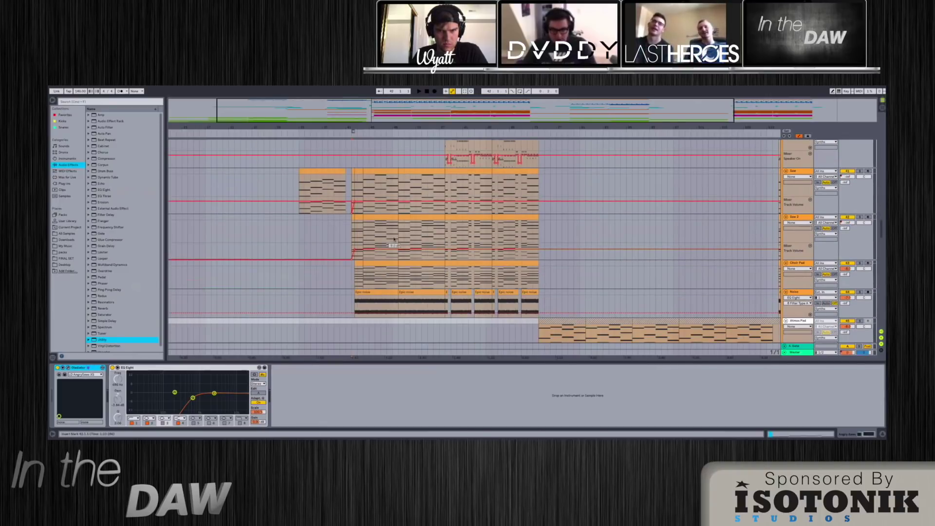
{"action": "scroll", "coordinate": [394, 240], "scroll_direction": "up", "scroll_amount": 5}
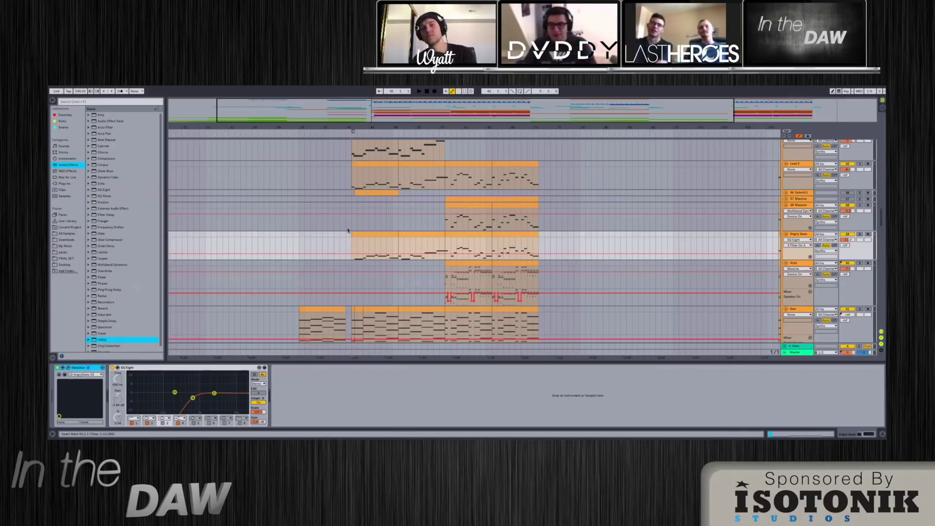
{"action": "key", "text": "Up"}
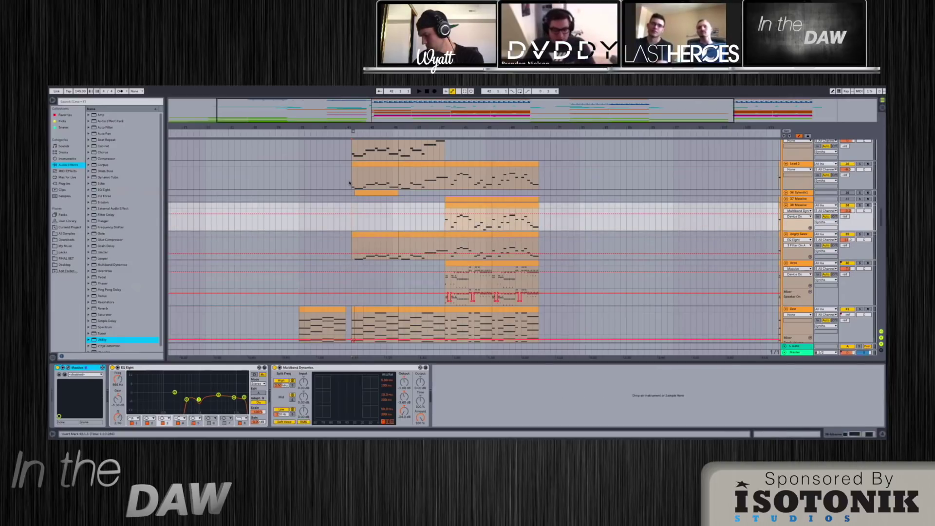
{"action": "left_click", "coordinate": [349, 184]}
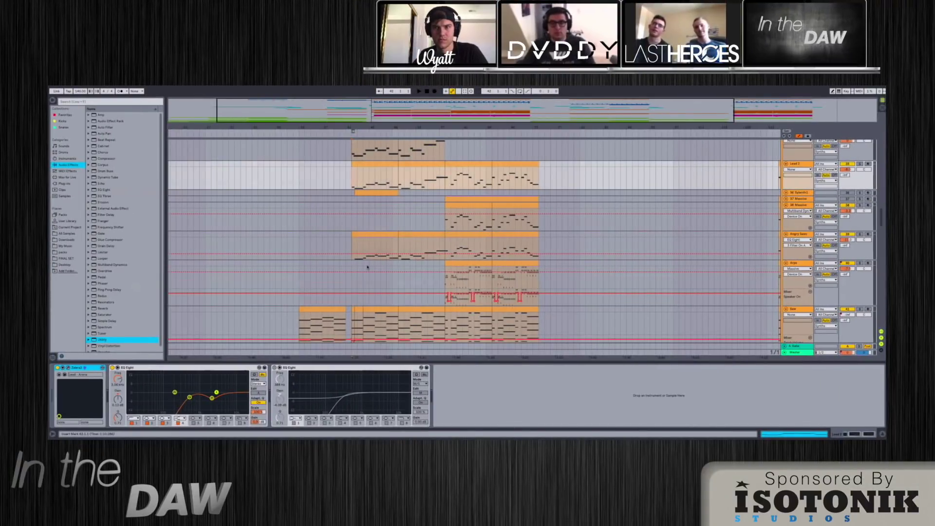
{"action": "scroll", "coordinate": [354, 264], "scroll_direction": "up", "scroll_amount": 4}
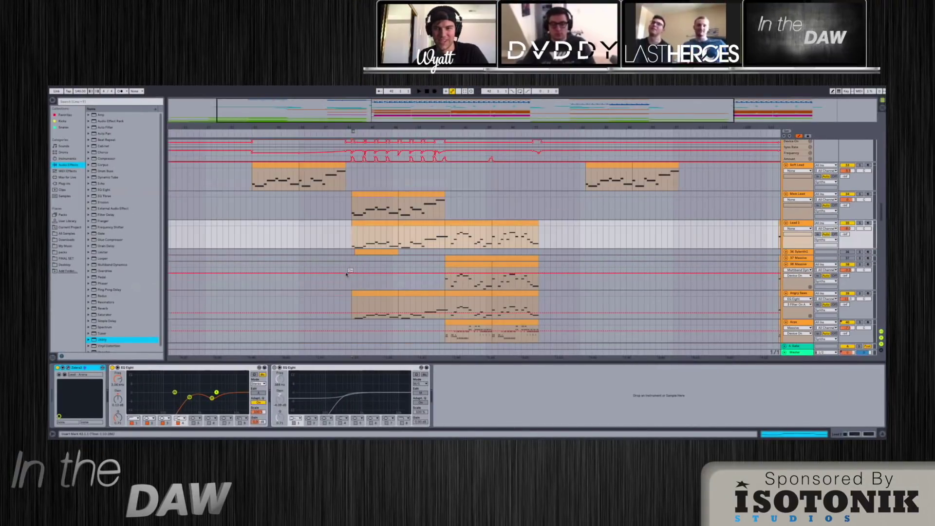
{"action": "left_click", "coordinate": [352, 213]}
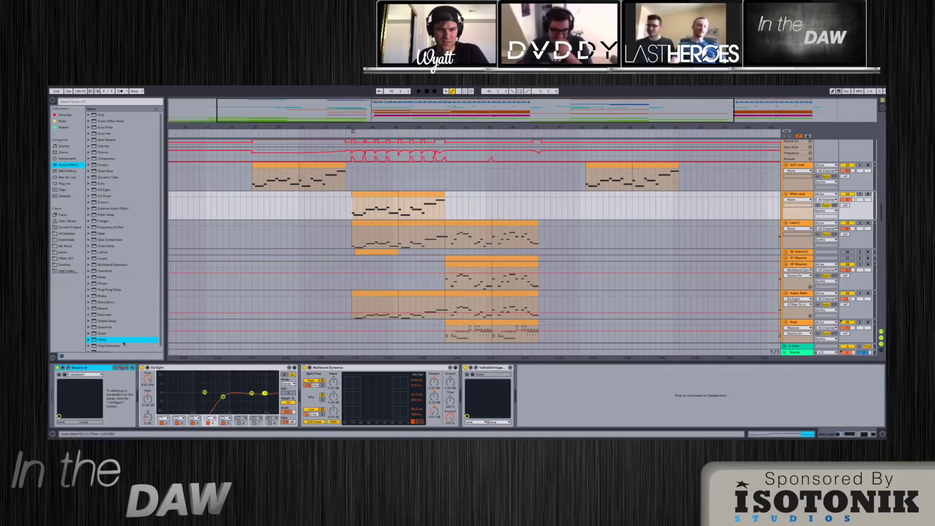
Step: Show the Massive synth window of the Main Lead track, move it aside and play the part
{"action": "key", "text": "super+alt+p"}
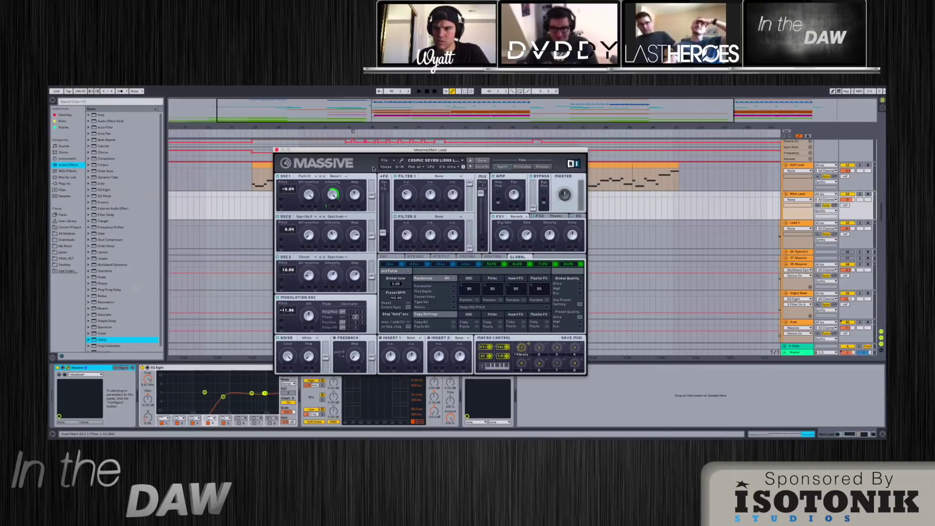
{"action": "left_click_drag", "start_coordinate": [393, 151], "coordinate": [316, 226]}
{"action": "key", "text": "space"}
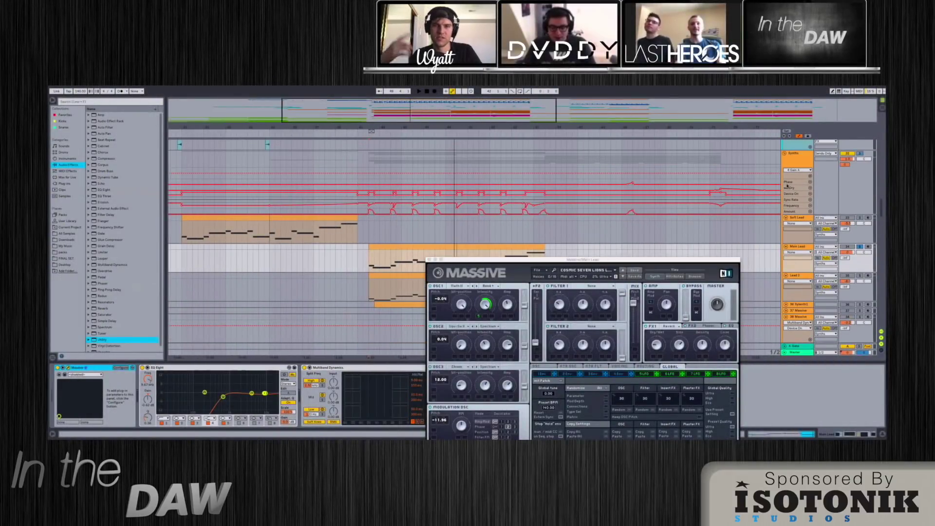
Step: Enlarge the Auto Pan and Auto Filter automation lanes of the synth group and play the start of the drop
{"action": "left_click", "coordinate": [792, 214]}
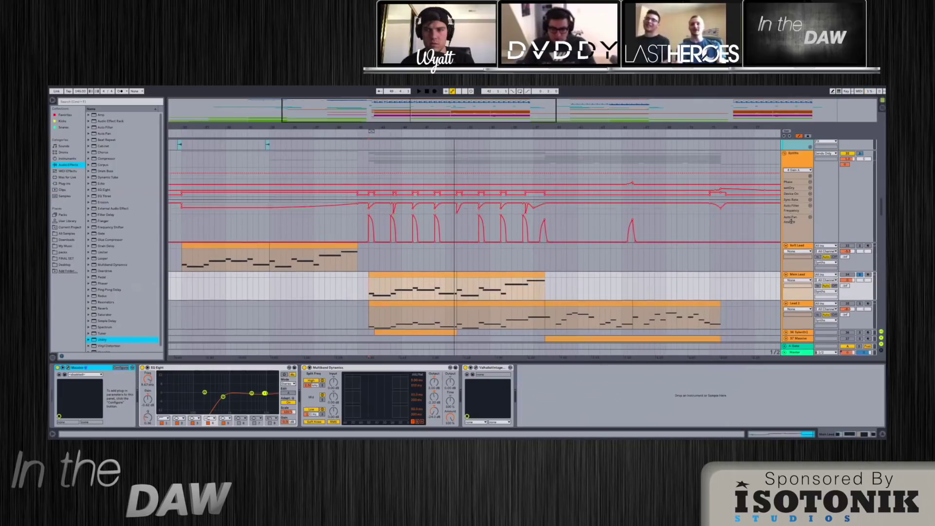
{"action": "left_click", "coordinate": [807, 219]}
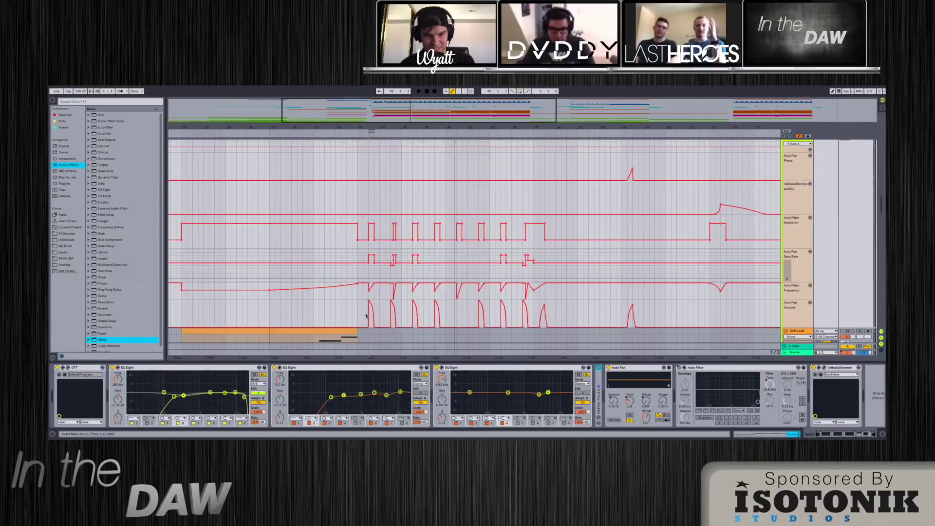
{"action": "left_click", "coordinate": [367, 205]}
{"action": "scroll", "coordinate": [491, 234], "scroll_direction": "up", "scroll_amount": 2}
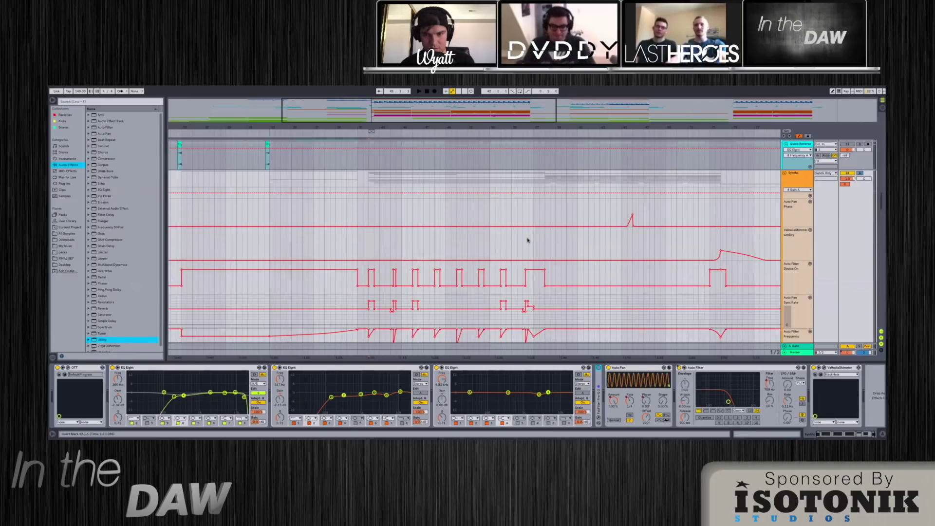
{"action": "key", "text": "space"}
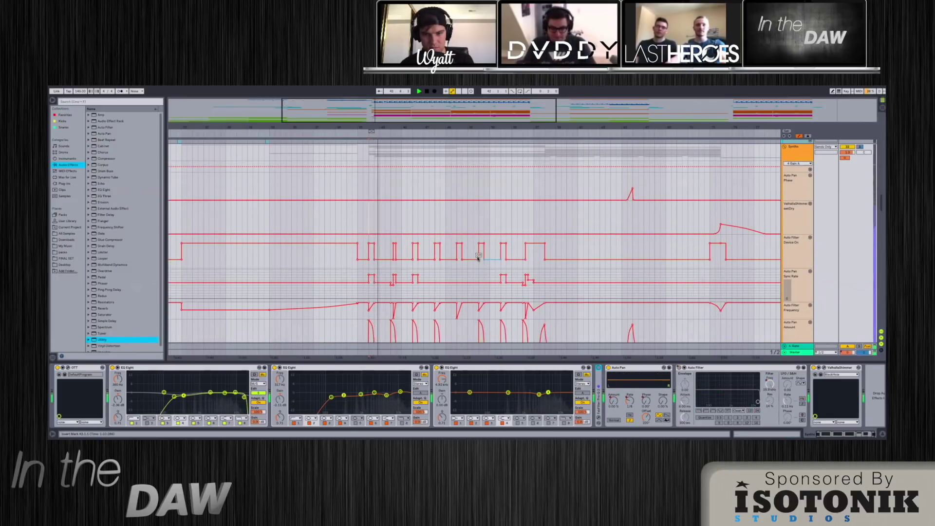
{"action": "scroll", "coordinate": [463, 234], "scroll_direction": "down", "scroll_amount": 2}
{"action": "key", "text": "plus"}
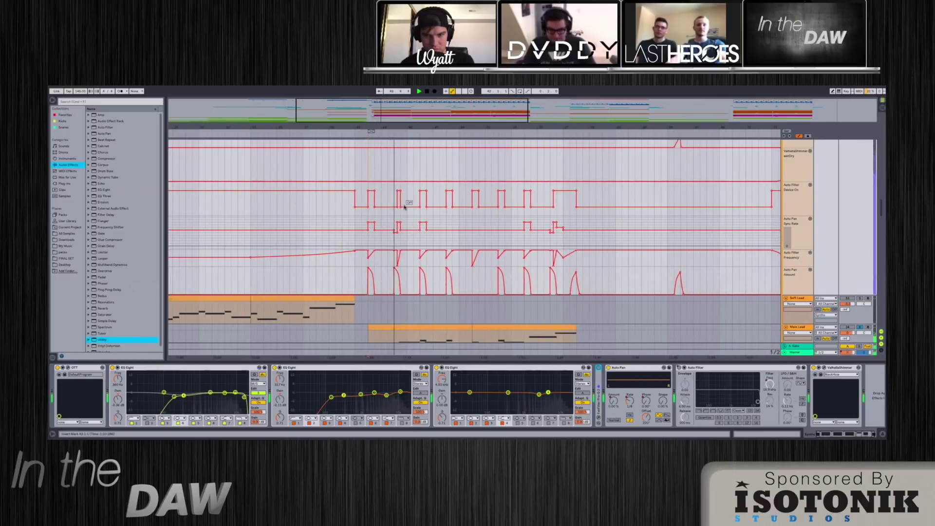
{"action": "key", "text": "space"}
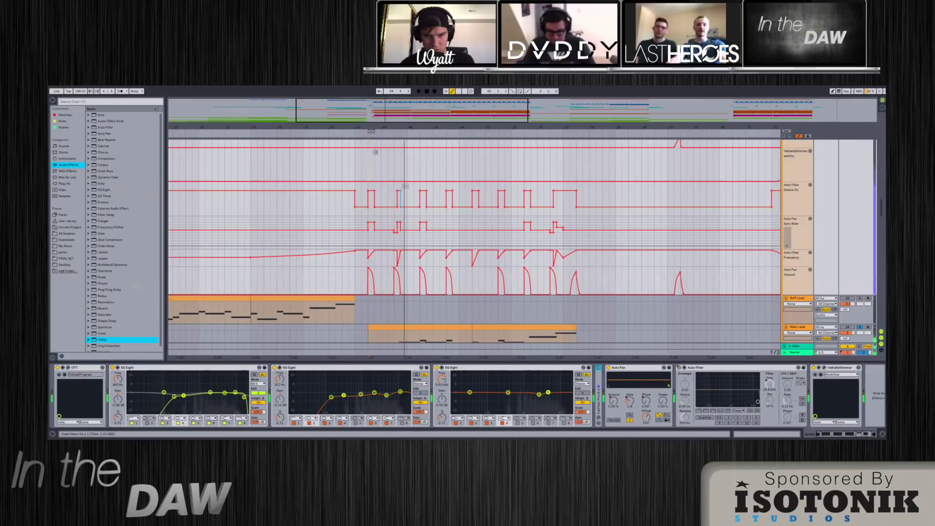
Step: Examine the synth group's Auto Filter and Auto Pan automation closely at its second pulse in the drop
{"action": "key", "text": "plus"}
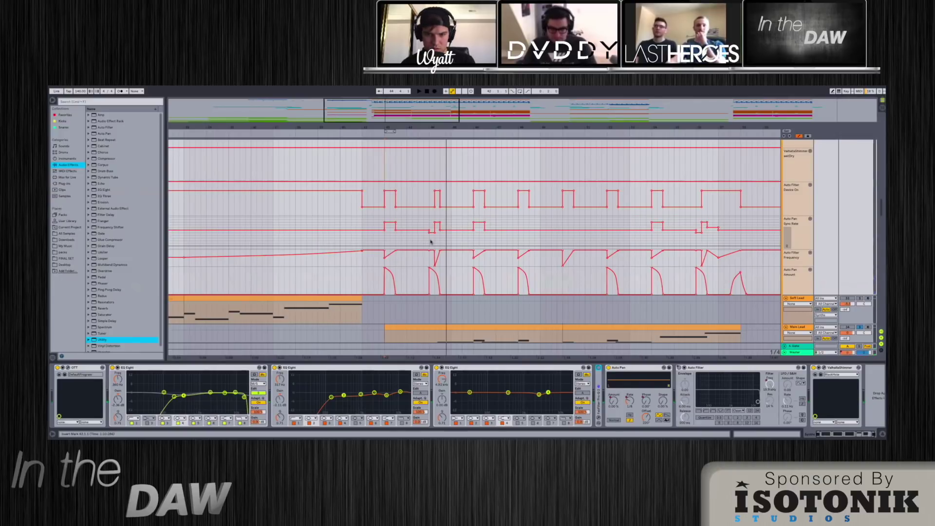
{"action": "scroll", "coordinate": [409, 246], "scroll_direction": "down", "scroll_amount": 2}
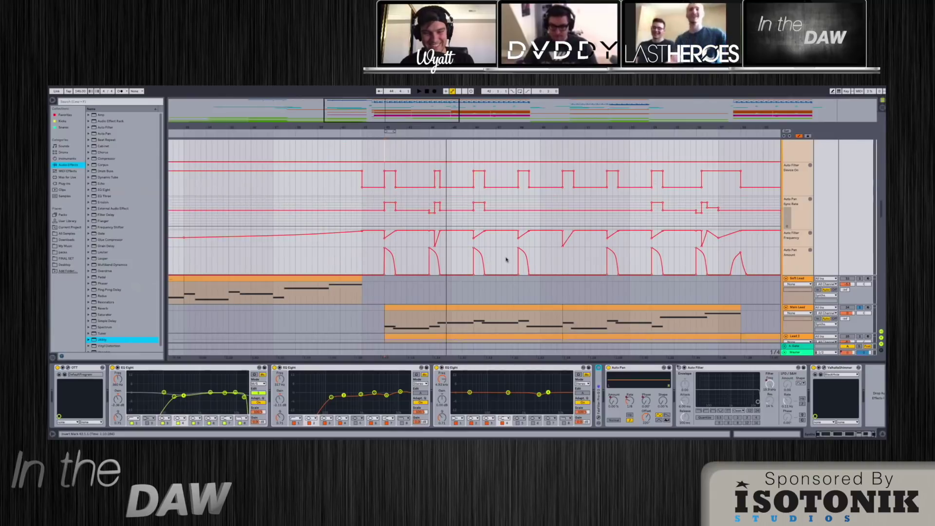
{"action": "left_click", "coordinate": [436, 246]}
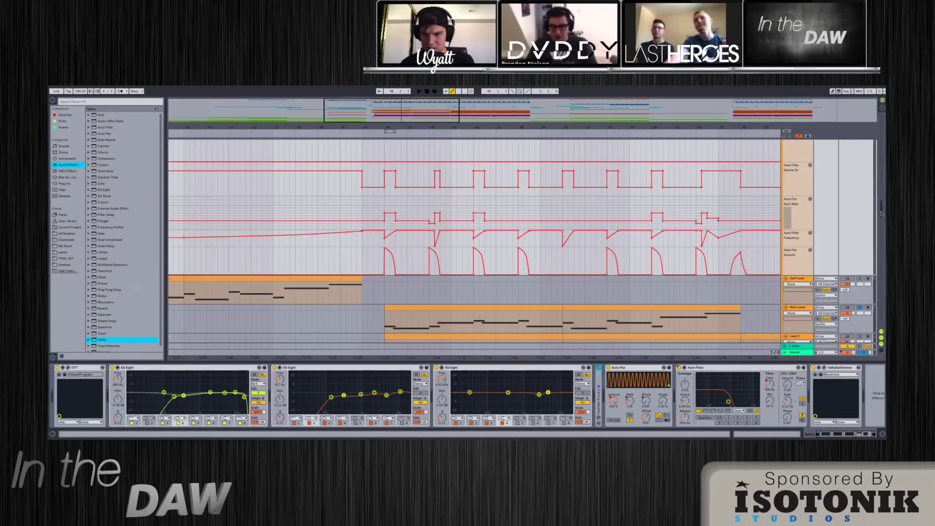
Step: Show the bass group's device chain with its Auto Pan and Auto Filter near the start of the drop
{"action": "scroll", "coordinate": [882, 212], "scroll_direction": "up", "scroll_amount": 1}
{"action": "left_click_drag", "start_coordinate": [882, 213], "coordinate": [882, 253]}
{"action": "scroll", "coordinate": [882, 252], "scroll_direction": "down", "scroll_amount": 5}
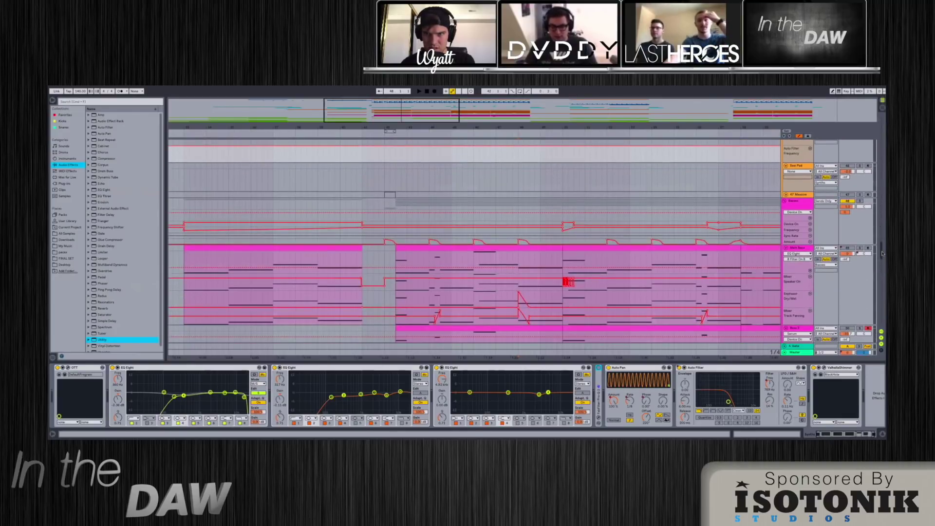
{"action": "left_click", "coordinate": [798, 205]}
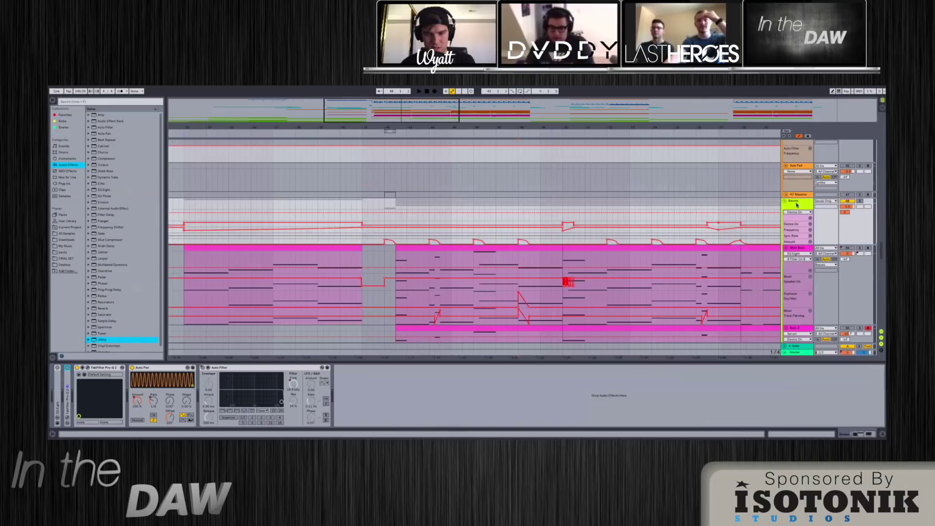
{"action": "left_click", "coordinate": [397, 222]}
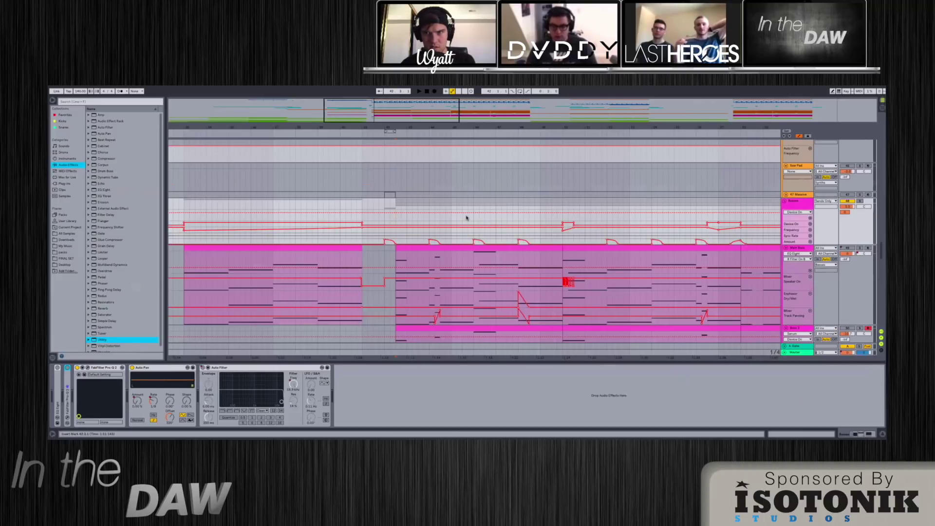
Step: Look through the lead, saw, choir pad and noise layers between the synth group's automation and the bass group
{"action": "scroll", "coordinate": [879, 212], "scroll_direction": "up", "scroll_amount": 5}
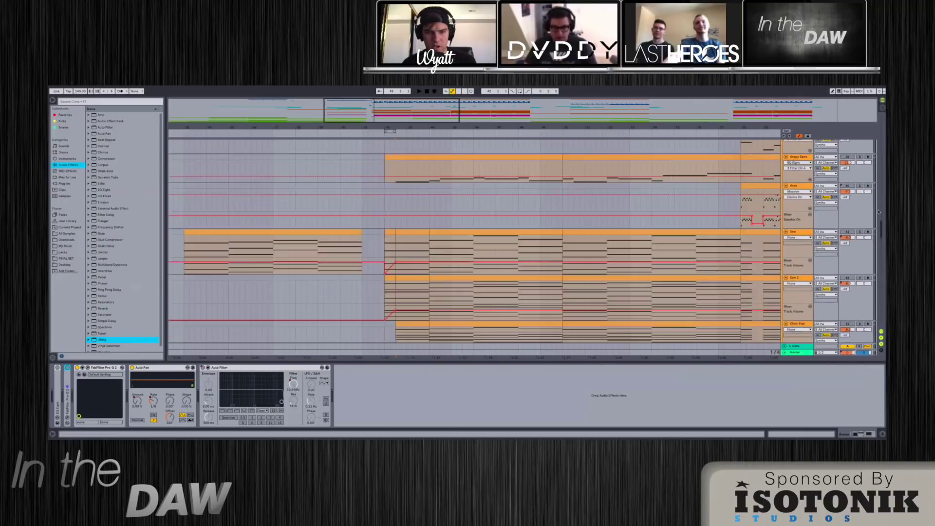
{"action": "scroll", "coordinate": [879, 212], "scroll_direction": "up", "scroll_amount": 5}
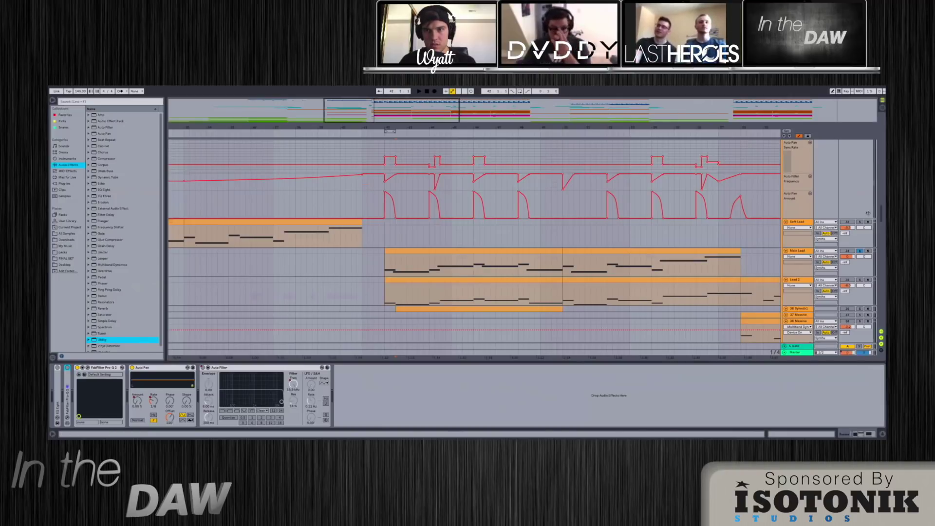
{"action": "scroll", "coordinate": [882, 216], "scroll_direction": "down", "scroll_amount": 10}
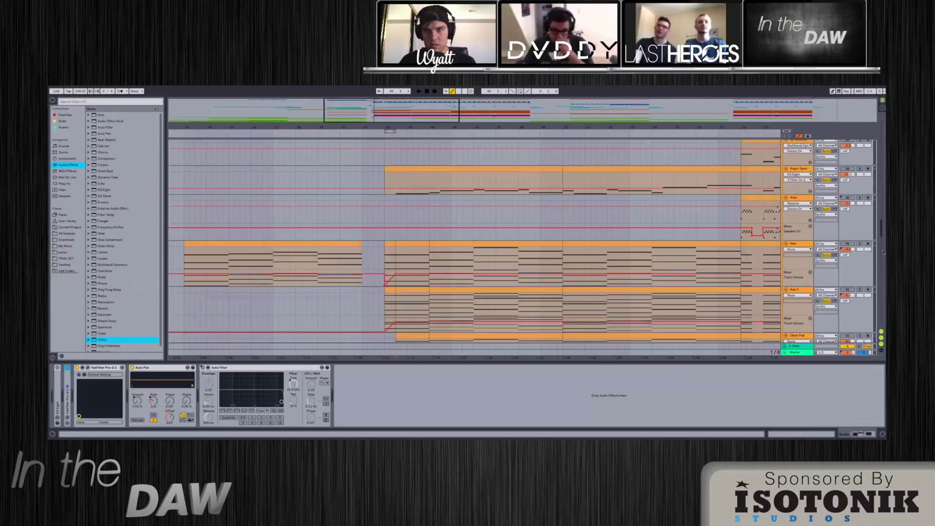
{"action": "scroll", "coordinate": [881, 216], "scroll_direction": "up", "scroll_amount": 8}
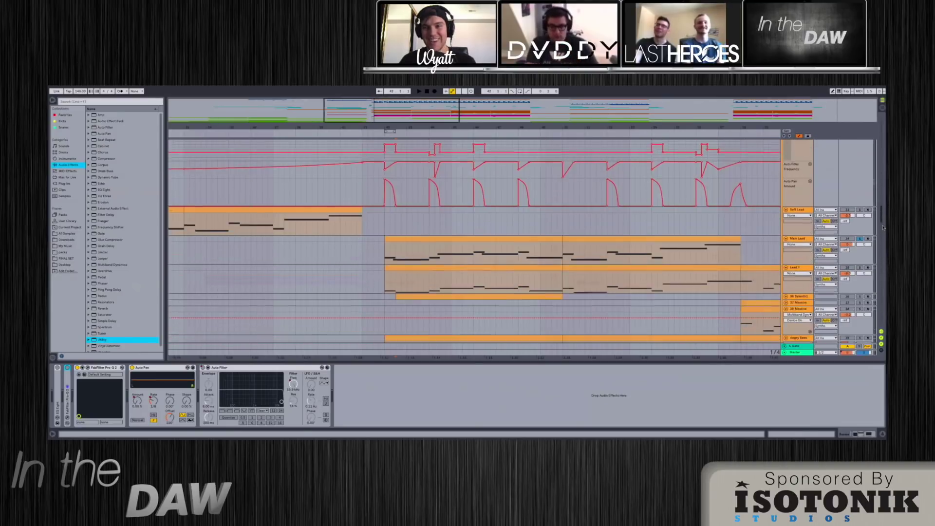
{"action": "scroll", "coordinate": [882, 224], "scroll_direction": "up", "scroll_amount": 3}
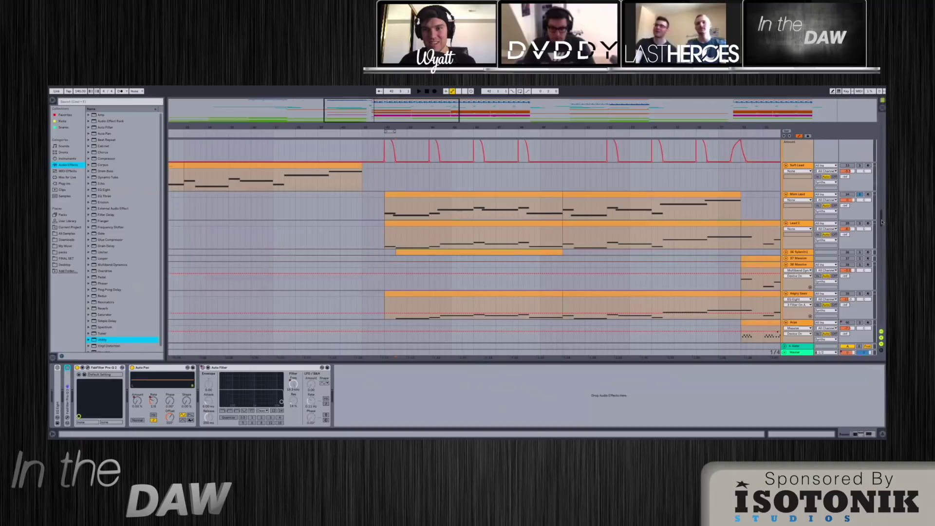
{"action": "scroll", "coordinate": [882, 219], "scroll_direction": "down", "scroll_amount": 10}
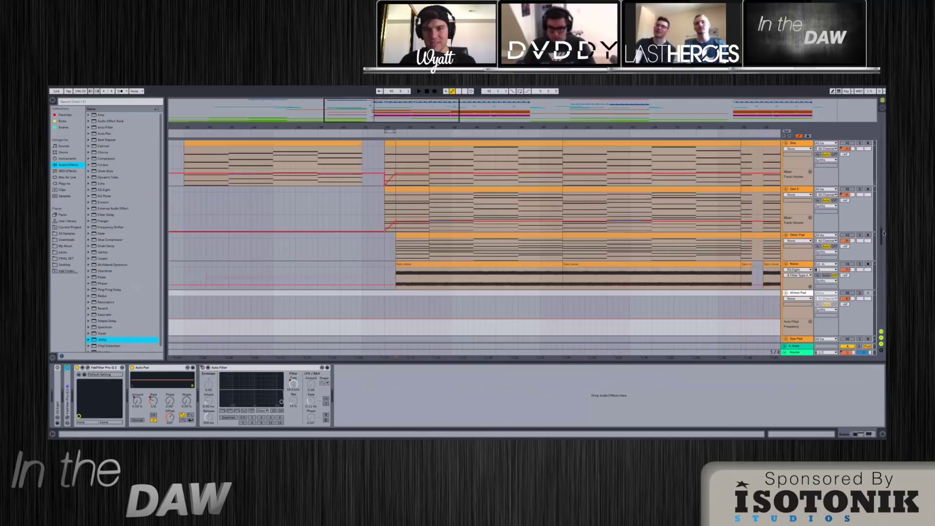
{"action": "scroll", "coordinate": [881, 229], "scroll_direction": "down", "scroll_amount": 10}
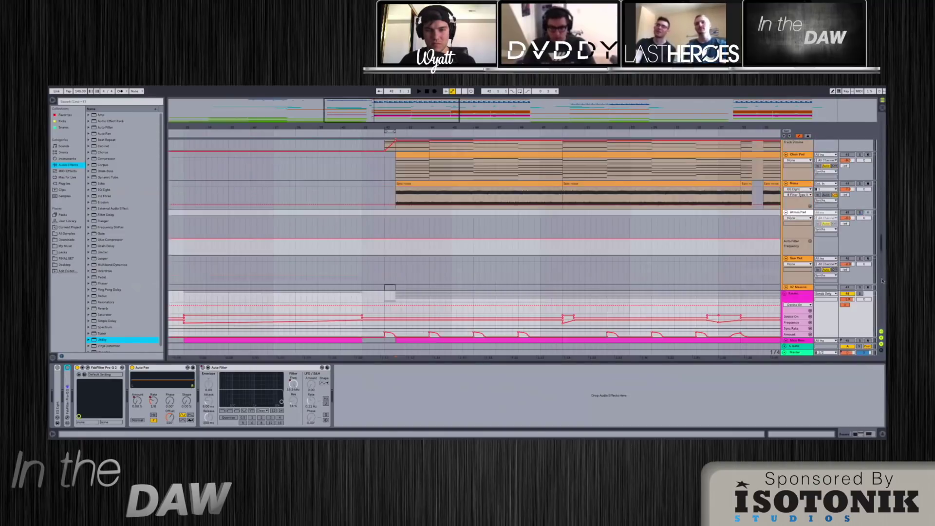
{"action": "left_click_drag", "start_coordinate": [882, 257], "coordinate": [882, 228]}
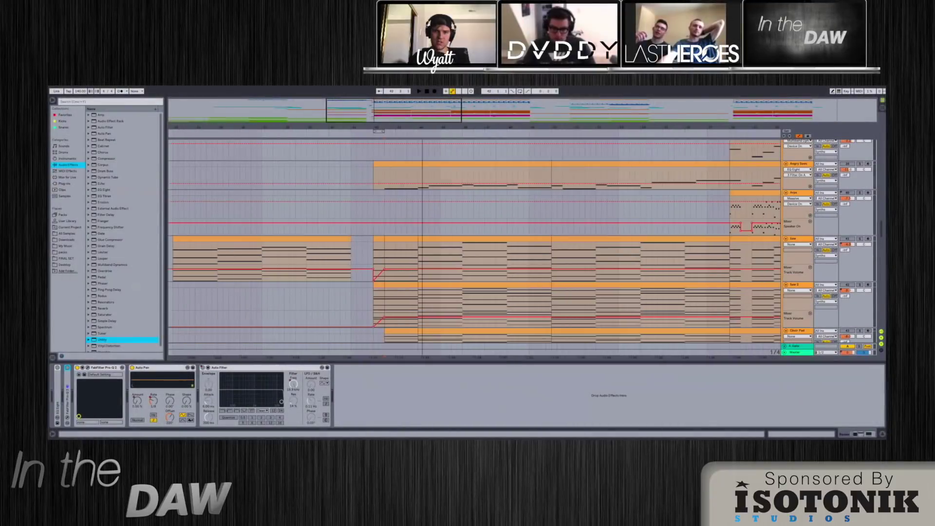
Step: Show the Lead 2 track's device chain and play the track soloed from the start of the drop
{"action": "scroll", "coordinate": [425, 257], "scroll_direction": "up", "scroll_amount": 5}
{"action": "left_click", "coordinate": [425, 257]}
{"action": "key", "text": "minus"}
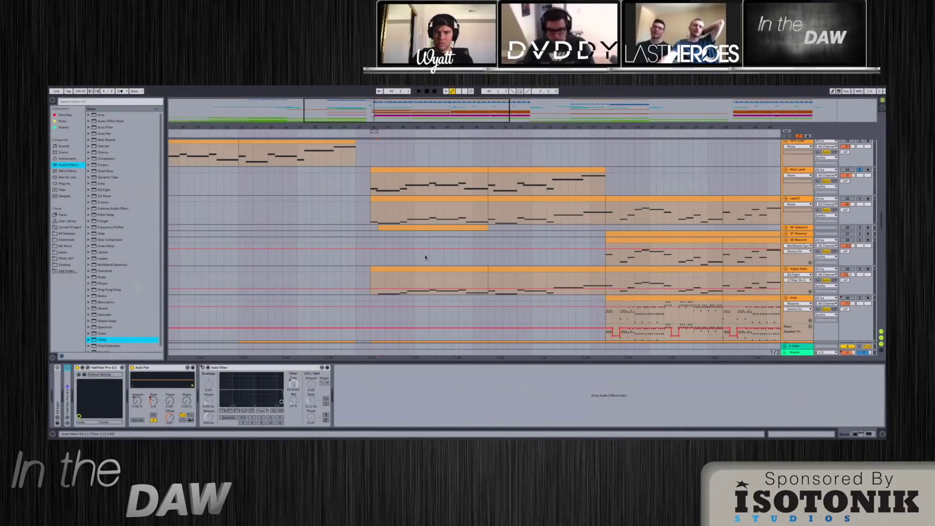
{"action": "left_click", "coordinate": [799, 199]}
{"action": "left_click", "coordinate": [383, 193]}
{"action": "key", "text": "minus"}
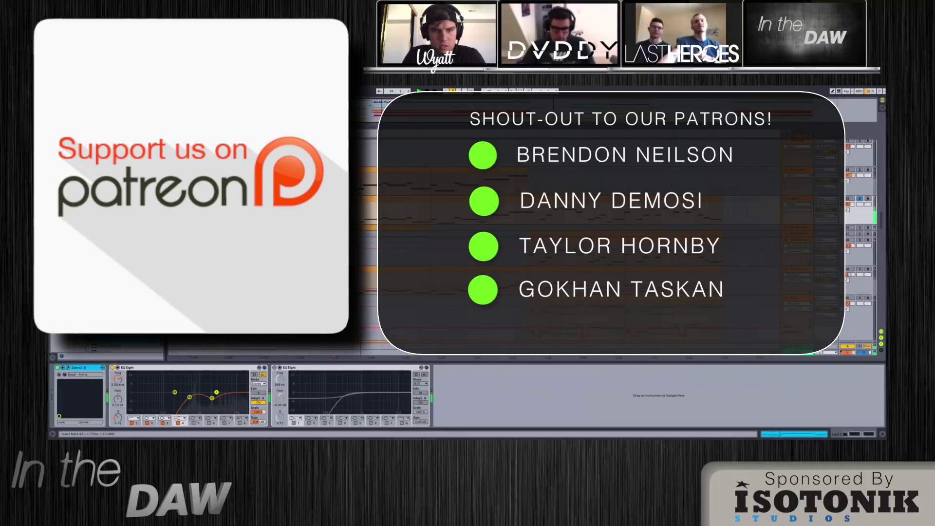
{"action": "scroll", "coordinate": [379, 244], "scroll_direction": "down", "scroll_amount": 1}
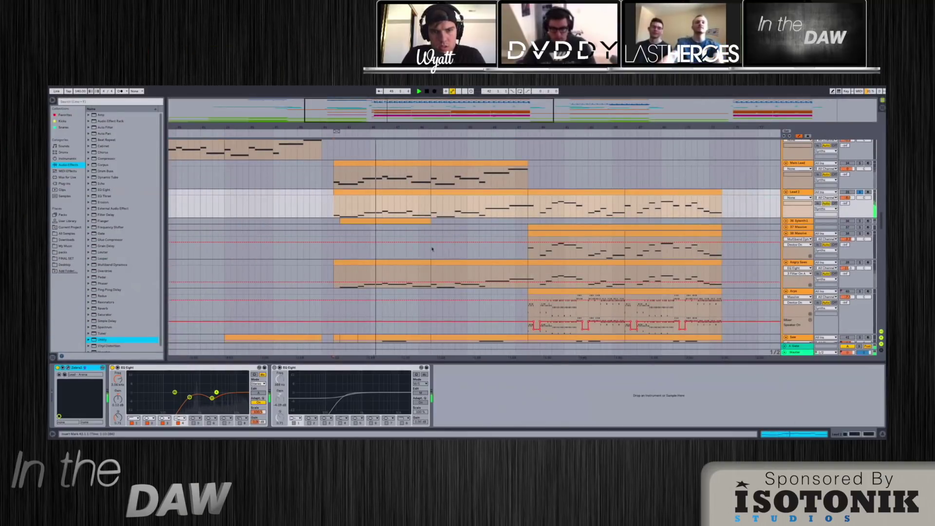
{"action": "scroll", "coordinate": [438, 258], "scroll_direction": "down", "scroll_amount": 1}
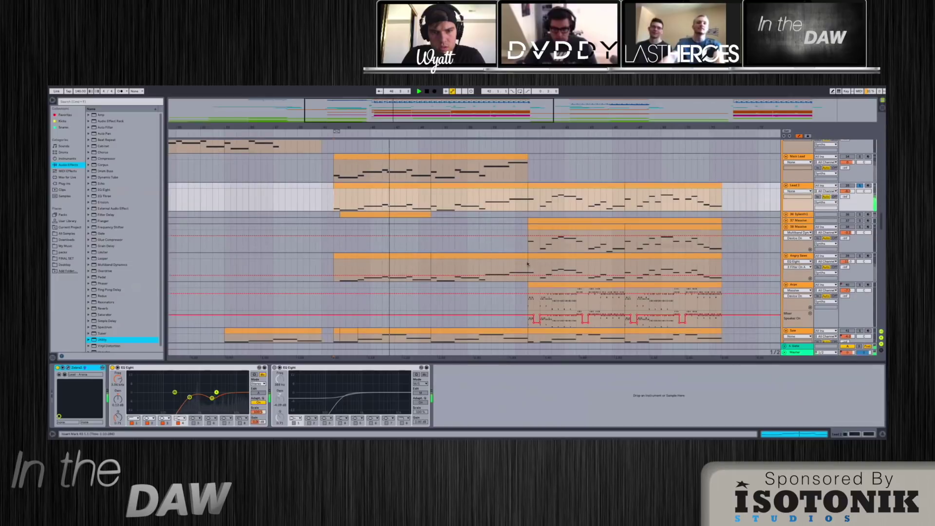
{"action": "scroll", "coordinate": [438, 271], "scroll_direction": "down", "scroll_amount": 2}
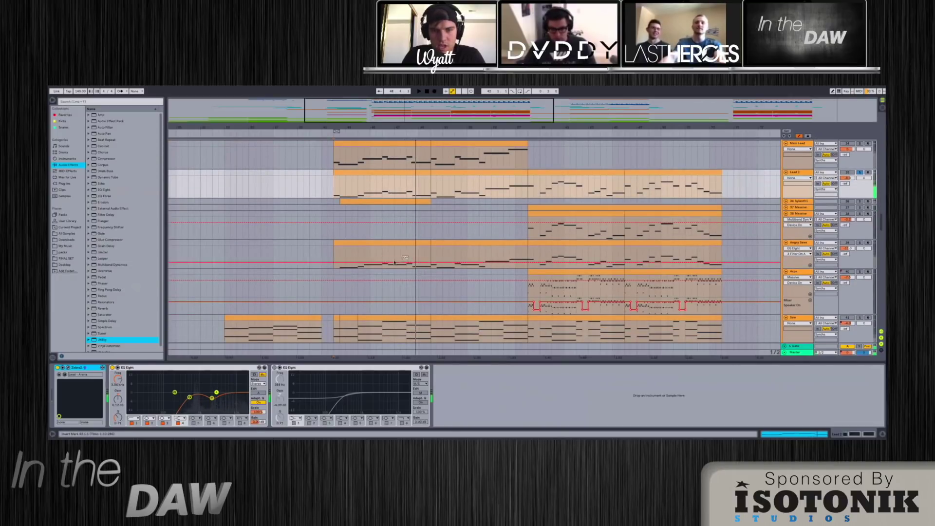
Step: Play the soloed Main Lead track from the start of its clip in the drop
{"action": "scroll", "coordinate": [787, 208], "scroll_direction": "up", "scroll_amount": 8}
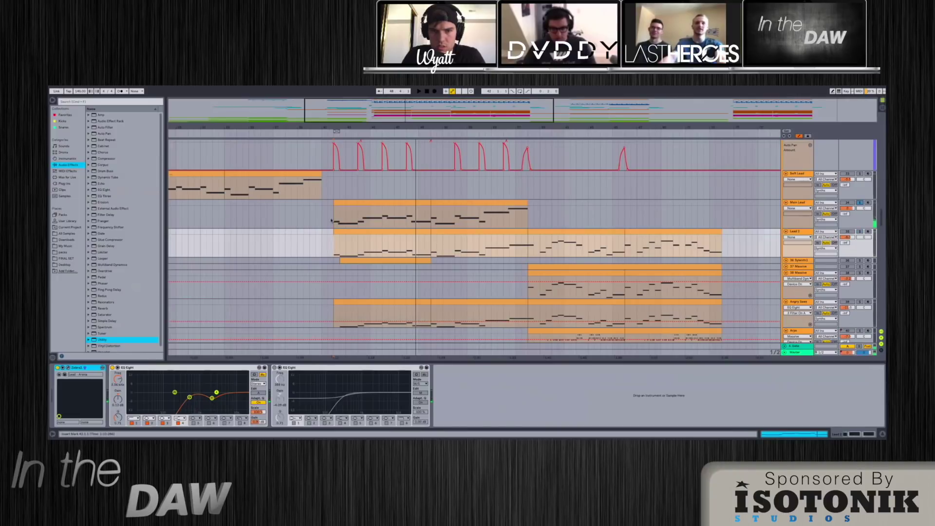
{"action": "left_click", "coordinate": [334, 223]}
{"action": "key", "text": "space"}
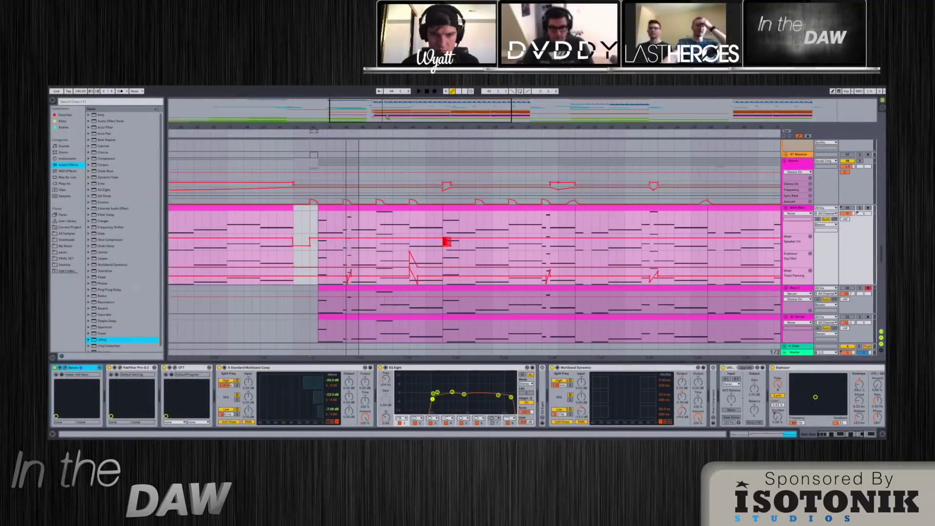
Step: Enlarge the bass group's Auto Filter and Auto Pan automation lanes and examine their curves across the drop
{"action": "left_click_drag", "start_coordinate": [387, 118], "coordinate": [393, 126]}
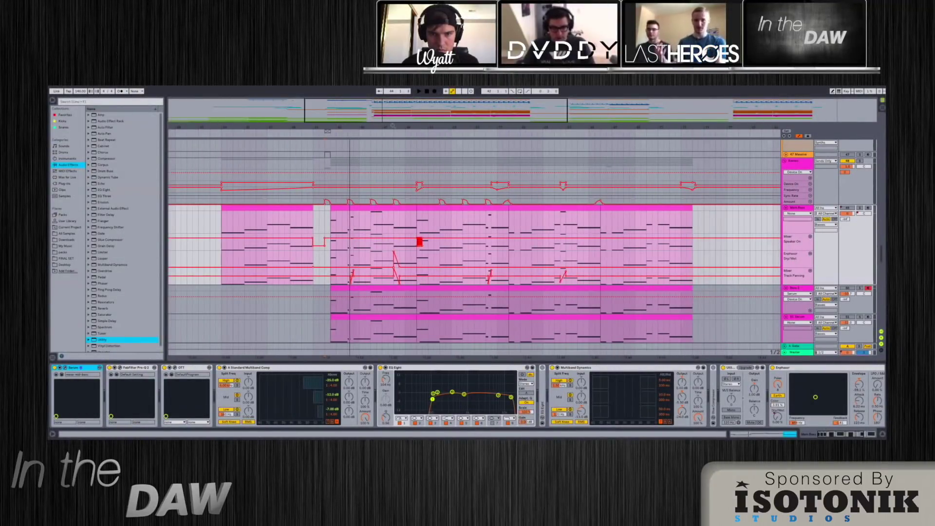
{"action": "left_click", "coordinate": [802, 208]}
{"action": "left_click_drag", "start_coordinate": [791, 205], "coordinate": [792, 227]}
{"action": "left_click", "coordinate": [793, 206]}
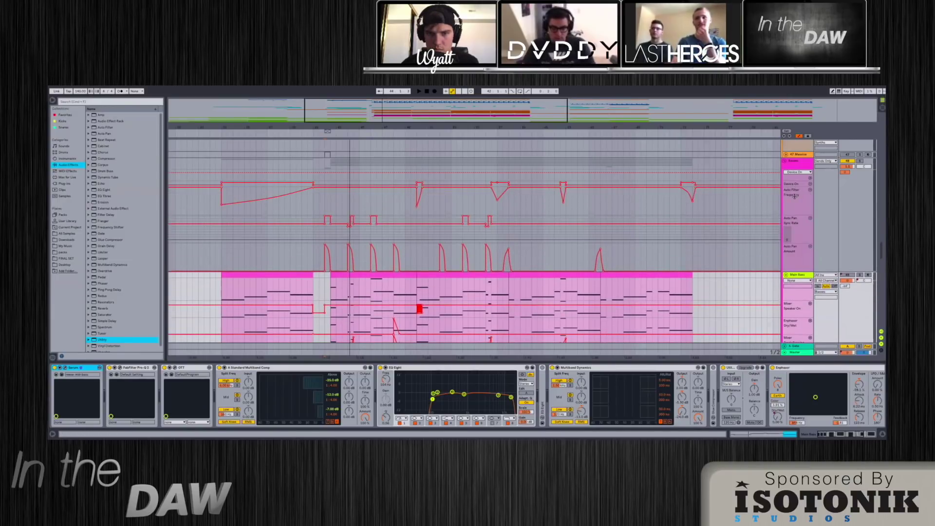
{"action": "left_click", "coordinate": [793, 200]}
{"action": "key", "text": "plus"}
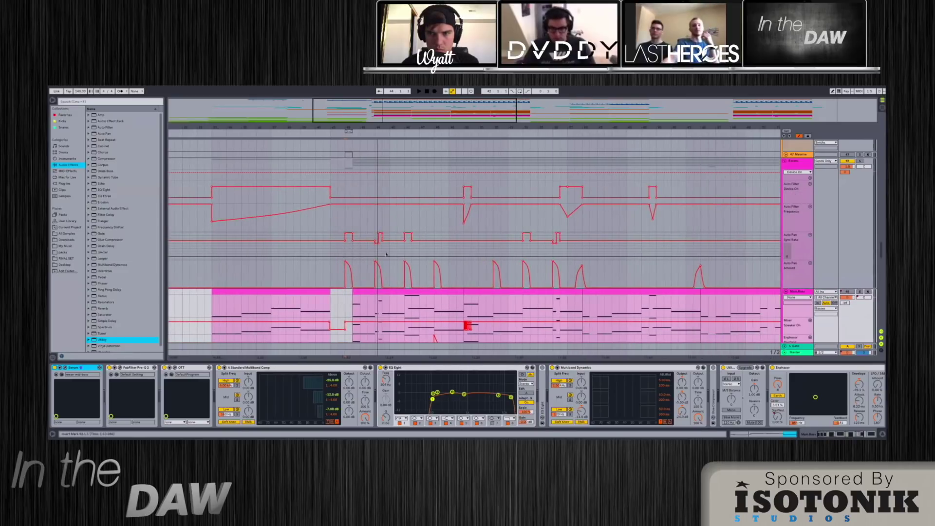
{"action": "left_click_drag", "start_coordinate": [349, 263], "coordinate": [355, 283]}
Step: Play the first bass track of the bass group soloed from the start of the drop, and stop playback
{"action": "scroll", "coordinate": [504, 249], "scroll_direction": "down", "scroll_amount": 5}
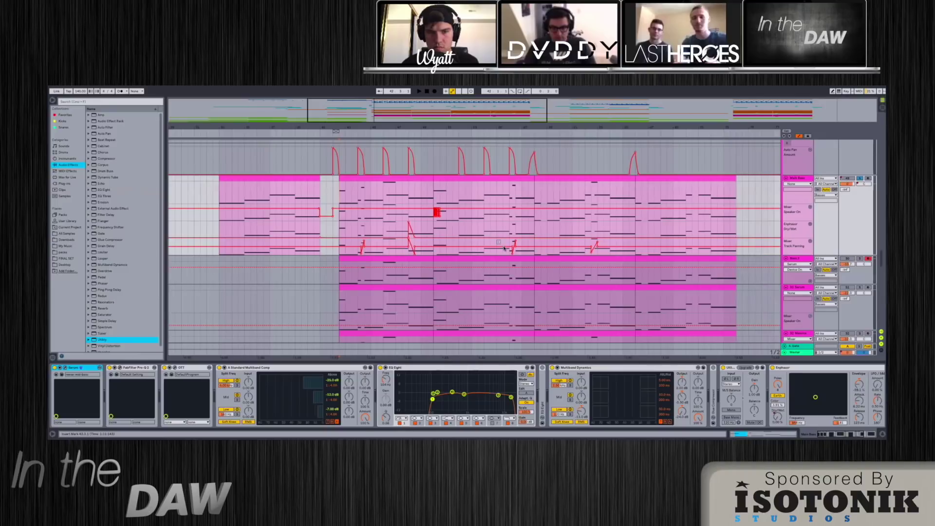
{"action": "left_click", "coordinate": [337, 193]}
{"action": "key", "text": "space"}
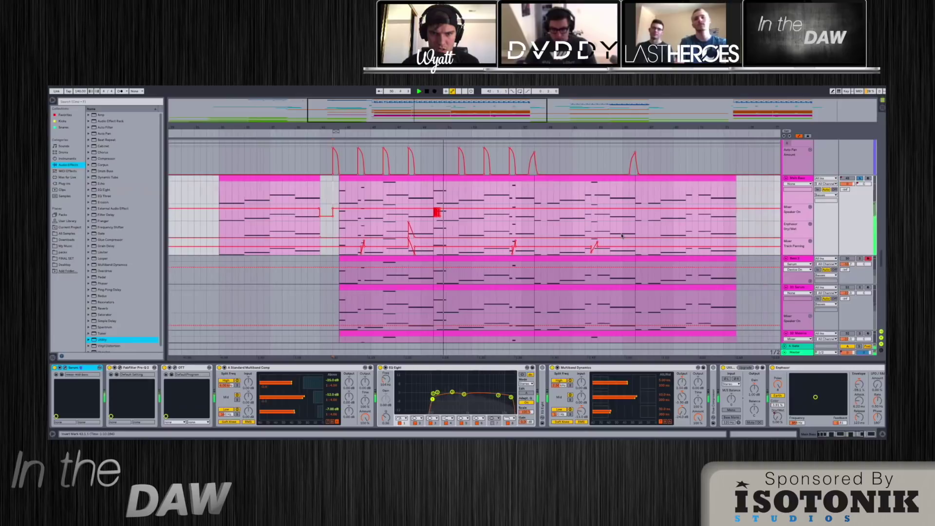
{"action": "key", "text": "space"}
{"action": "scroll", "coordinate": [621, 235], "scroll_direction": "up", "scroll_amount": 2}
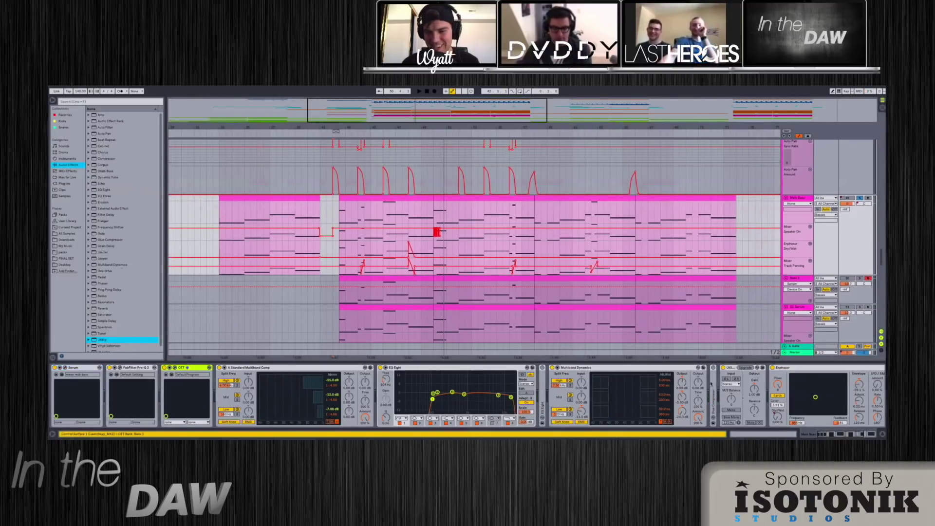
Step: Examine the main bass track's effects chain in the device view, through to its final EQ Eight
{"action": "left_click", "coordinate": [815, 369]}
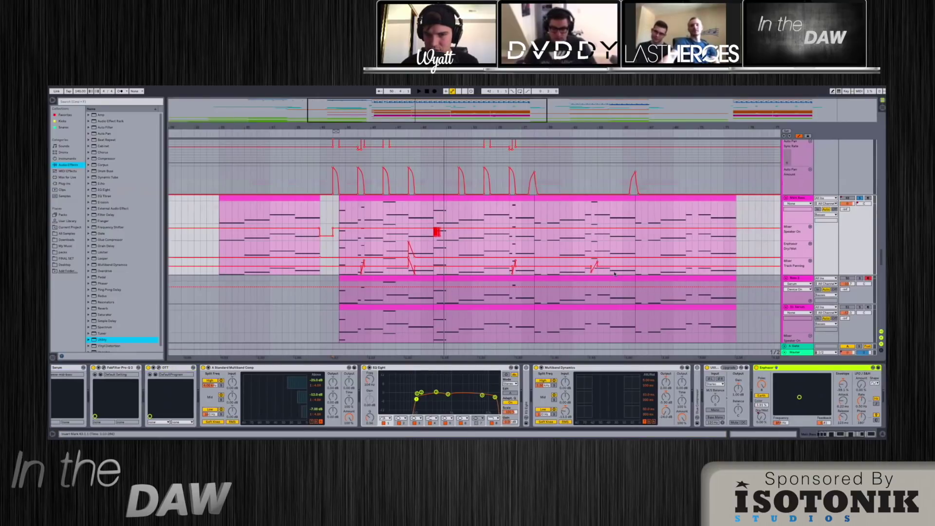
{"action": "key", "text": "plus"}
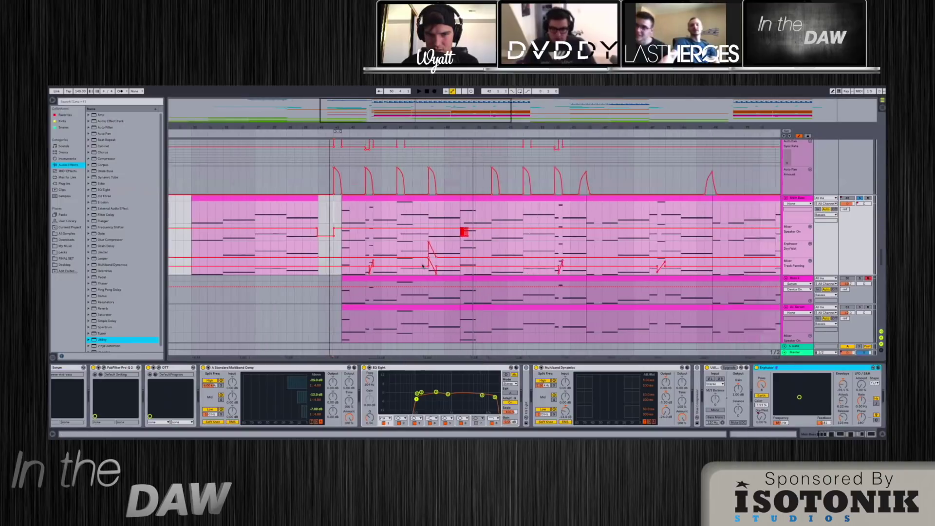
{"action": "key", "text": "minus"}
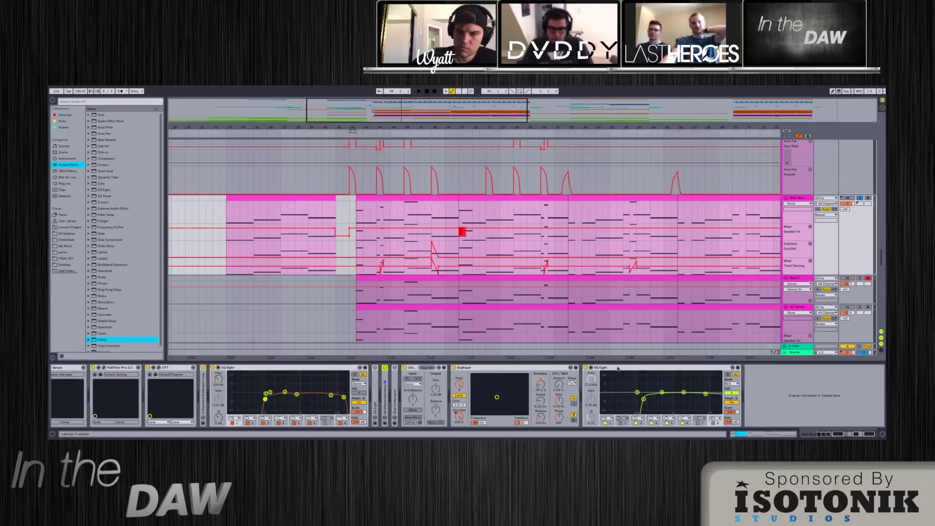
{"action": "left_click", "coordinate": [616, 369]}
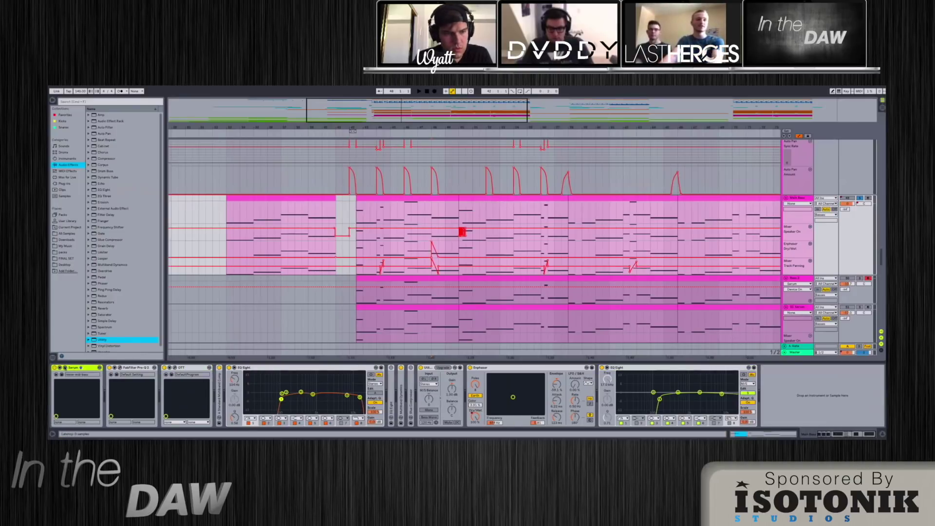
Step: View the effects and oscillator pages of the main bass track's Serum patch, and hide the plug-in window
{"action": "left_click_drag", "start_coordinate": [340, 182], "coordinate": [404, 153]}
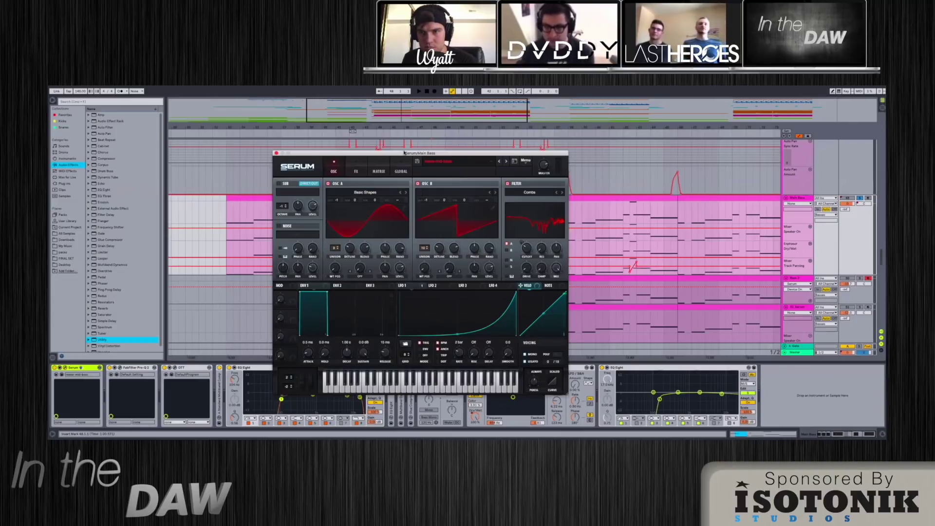
{"action": "left_click_drag", "start_coordinate": [404, 153], "coordinate": [475, 153]}
{"action": "left_click", "coordinate": [426, 172]}
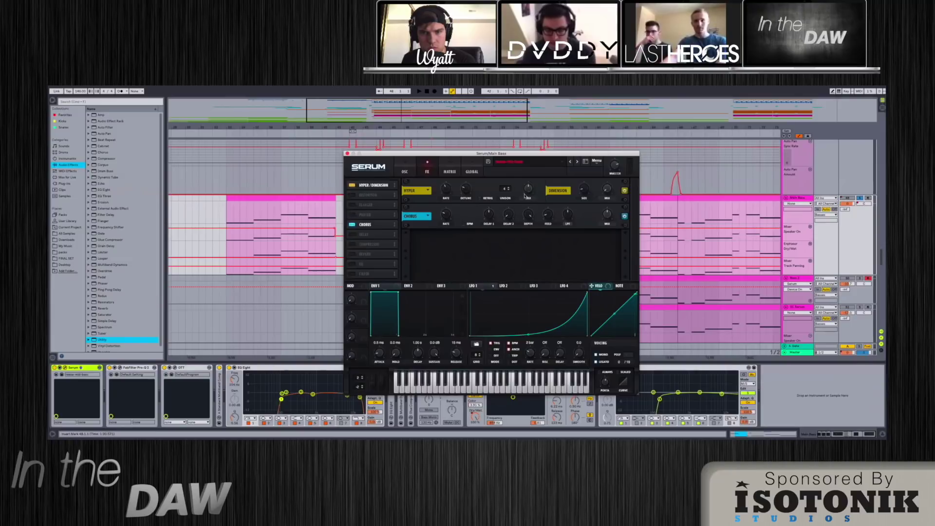
{"action": "left_click", "coordinate": [404, 171]}
{"action": "key", "text": "ctrl+alt+p"}
Step: Select the Bass 2 track below the main bass to show its device chain
{"action": "scroll", "coordinate": [536, 243], "scroll_direction": "down", "scroll_amount": 1}
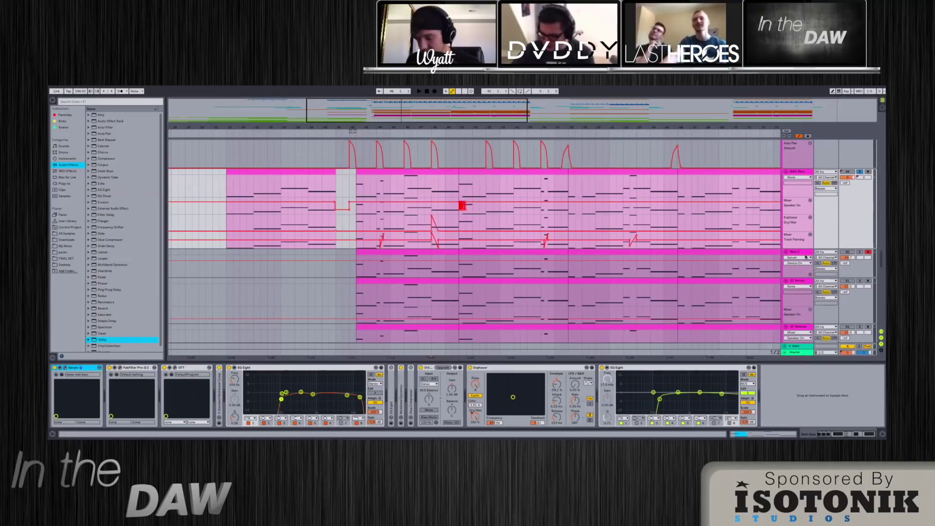
{"action": "left_click", "coordinate": [799, 257]}
{"action": "left_click", "coordinate": [799, 251]}
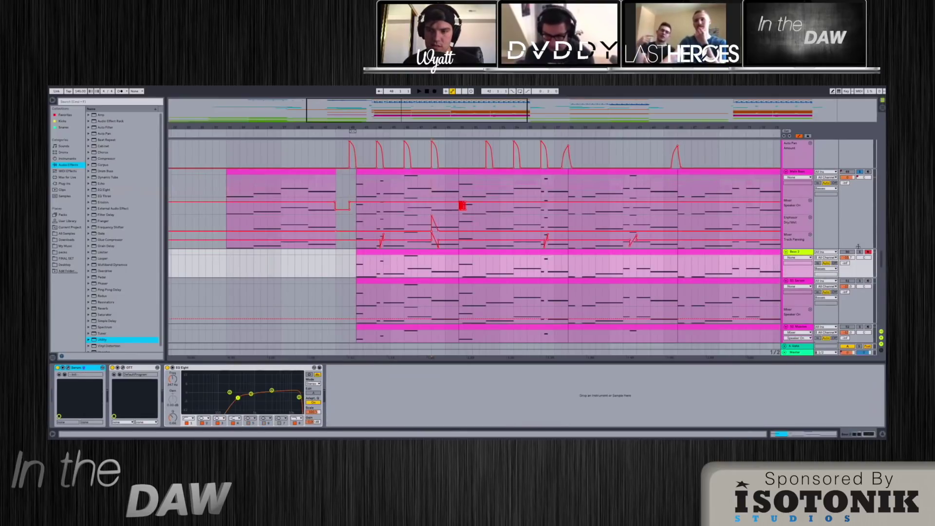
{"action": "key", "text": "Up"}
{"action": "scroll", "coordinate": [797, 271], "scroll_direction": "down", "scroll_amount": 1}
{"action": "scroll", "coordinate": [797, 272], "scroll_direction": "up", "scroll_amount": 1}
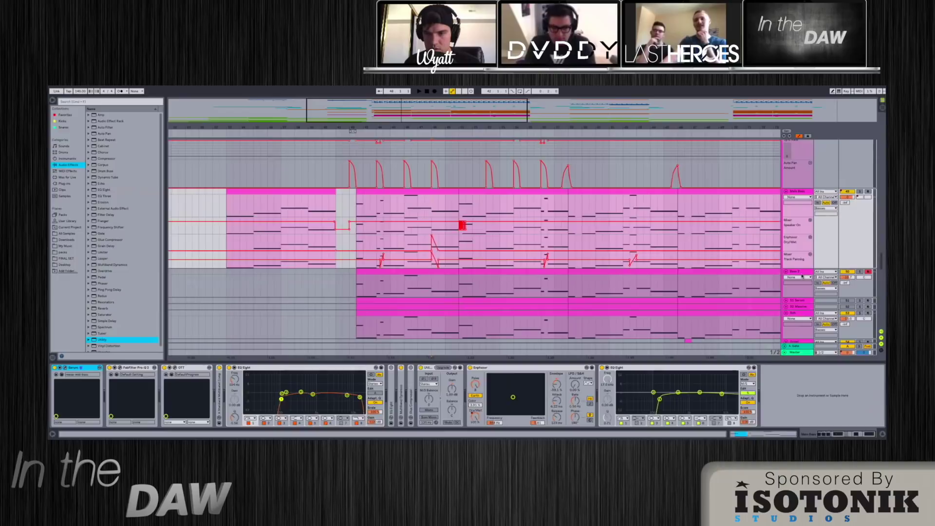
{"action": "left_click", "coordinate": [850, 271]}
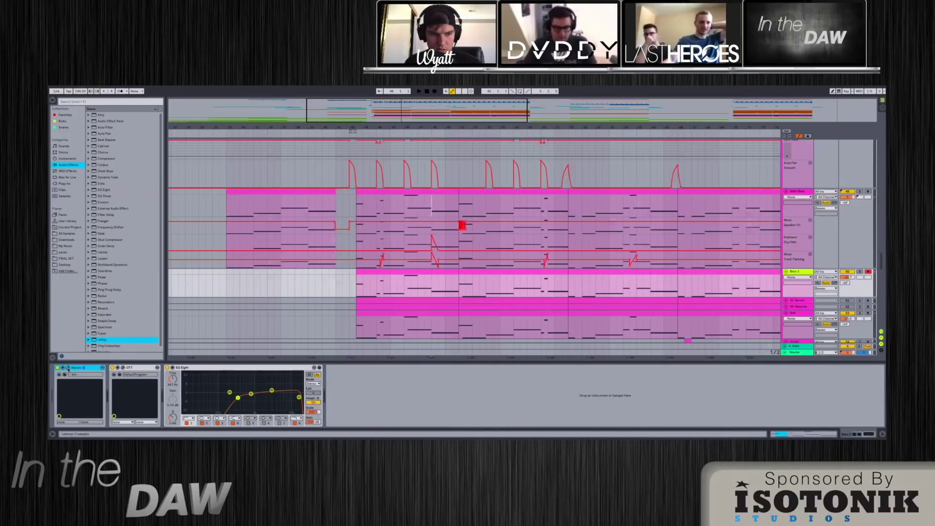
Step: Open the Bass 2 track's Serum, view its effects and oscillator pages, and hide the plug-in window
{"action": "left_click", "coordinate": [69, 367]}
{"action": "left_click", "coordinate": [70, 367]}
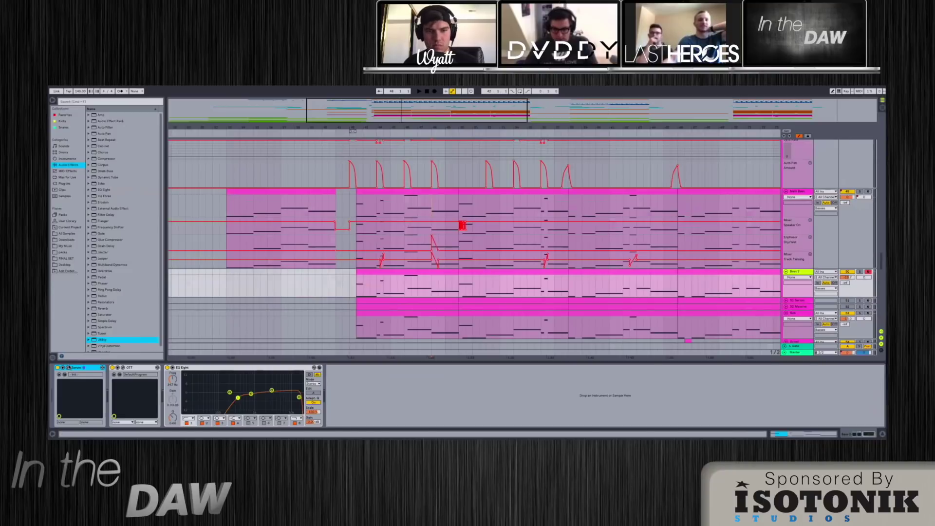
{"action": "left_click", "coordinate": [69, 367]}
{"action": "left_click", "coordinate": [273, 177]}
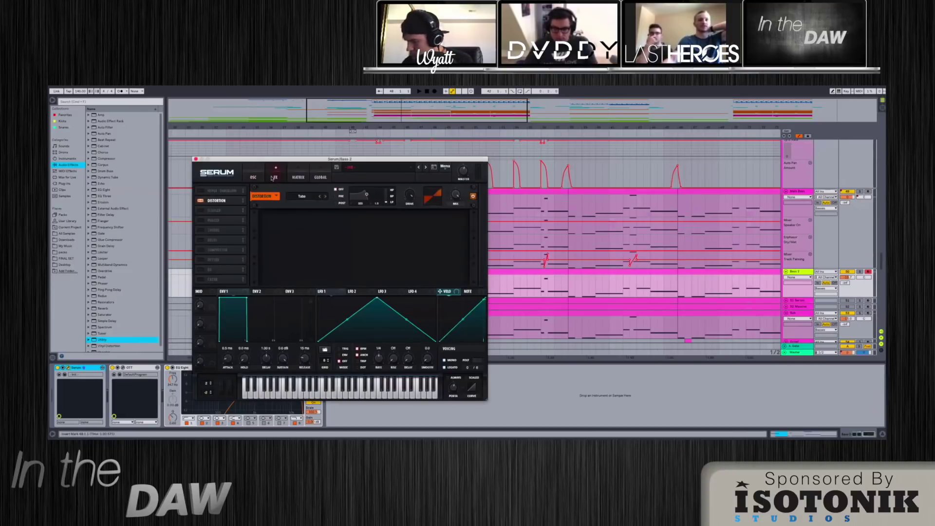
{"action": "left_click", "coordinate": [250, 176]}
{"action": "key", "text": "super+alt+p"}
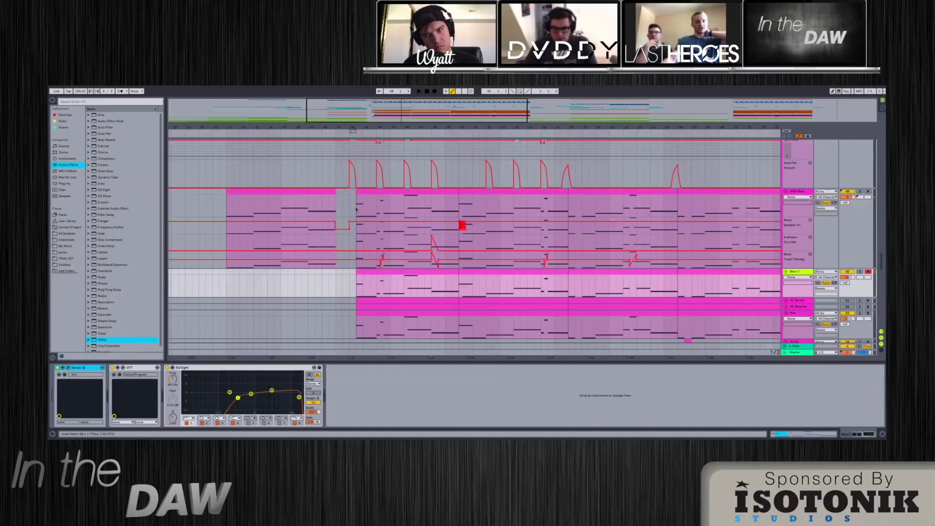
Step: Play the Bass 2 track soloed from the start of the drop, and stop playback
{"action": "left_click", "coordinate": [357, 210]}
{"action": "left_click", "coordinate": [650, 279]}
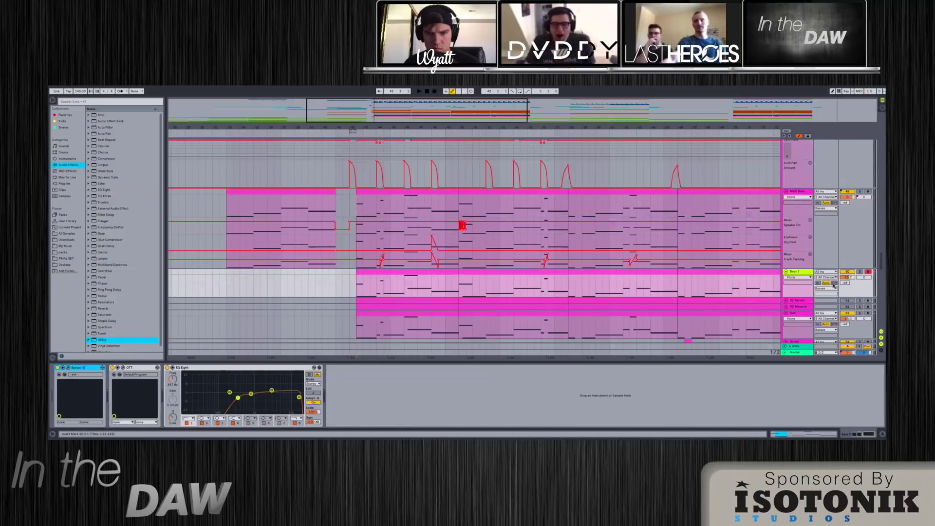
{"action": "left_click", "coordinate": [859, 272]}
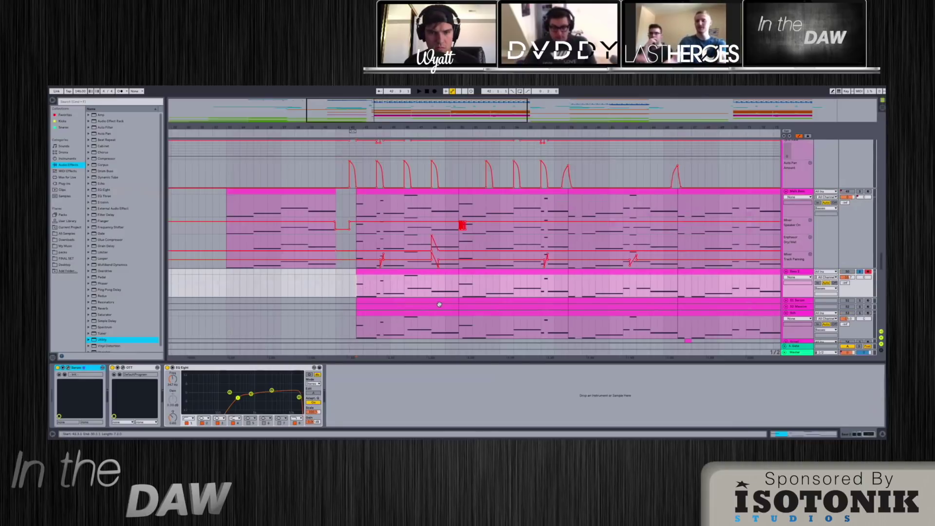
{"action": "key", "text": "space"}
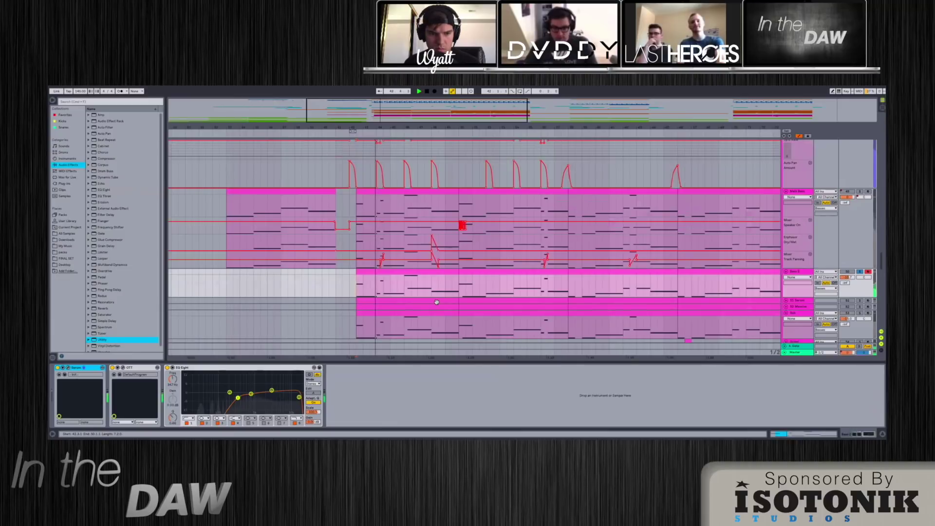
{"action": "key", "text": "space"}
Step: Show the Serum patch of the second growl track and play its short clip just before the drop soloed
{"action": "scroll", "coordinate": [431, 287], "scroll_direction": "down", "scroll_amount": 1}
{"action": "scroll", "coordinate": [428, 283], "scroll_direction": "down", "scroll_amount": 1}
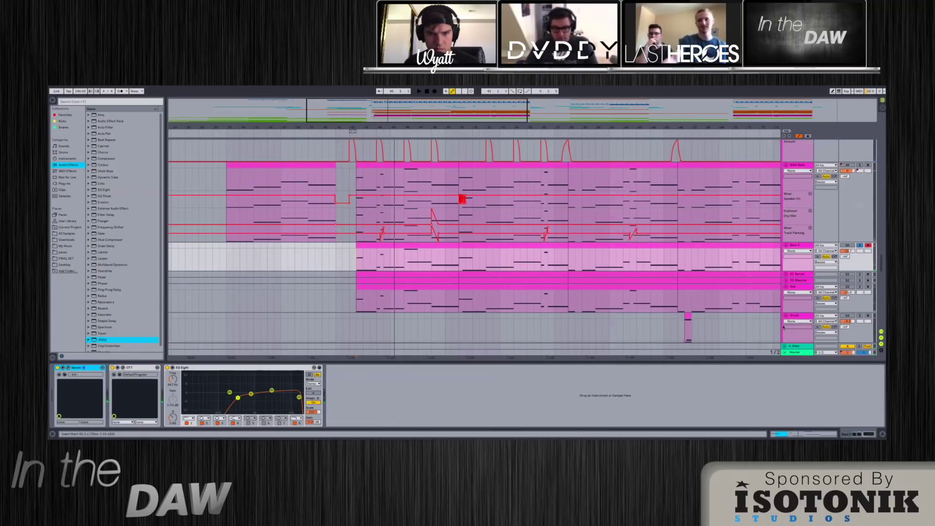
{"action": "left_click", "coordinate": [599, 284]}
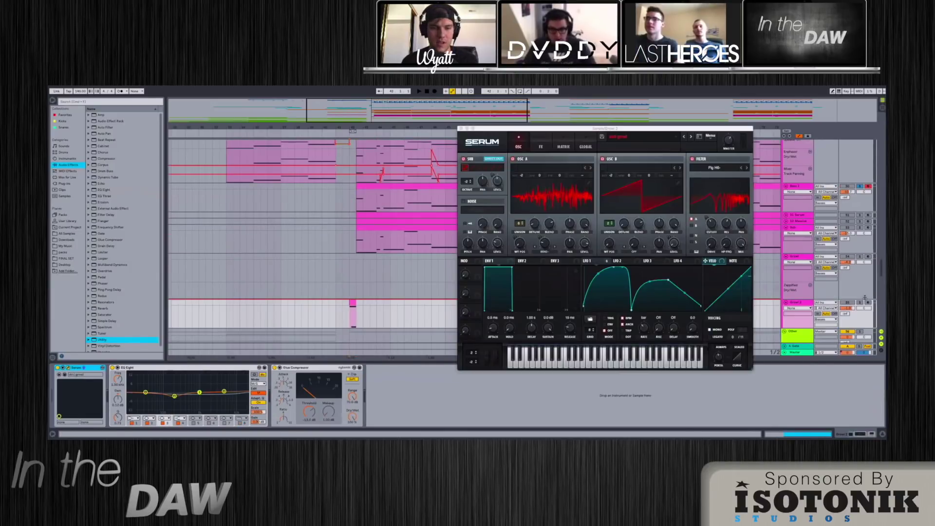
{"action": "key", "text": "space"}
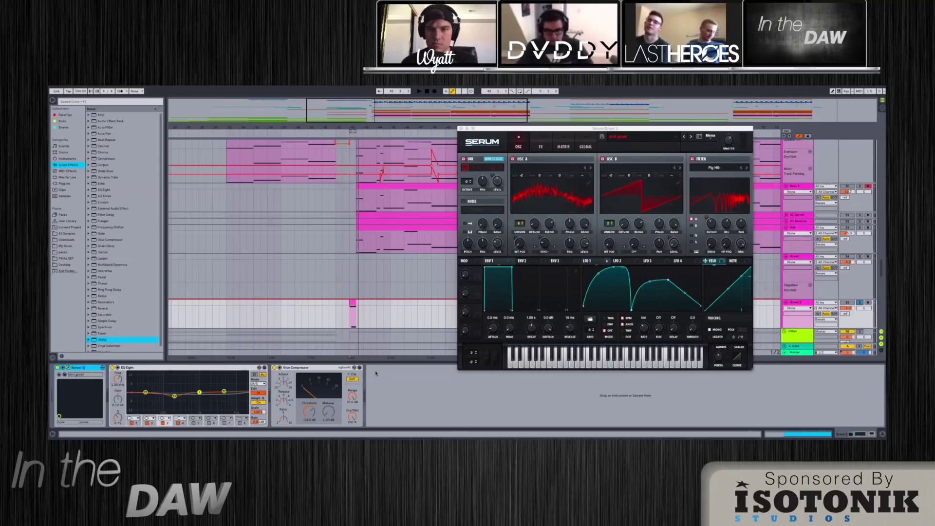
Step: Examine the second growl track's Serum effects rack, oscillator page and available filter types
{"action": "left_click", "coordinate": [540, 146]}
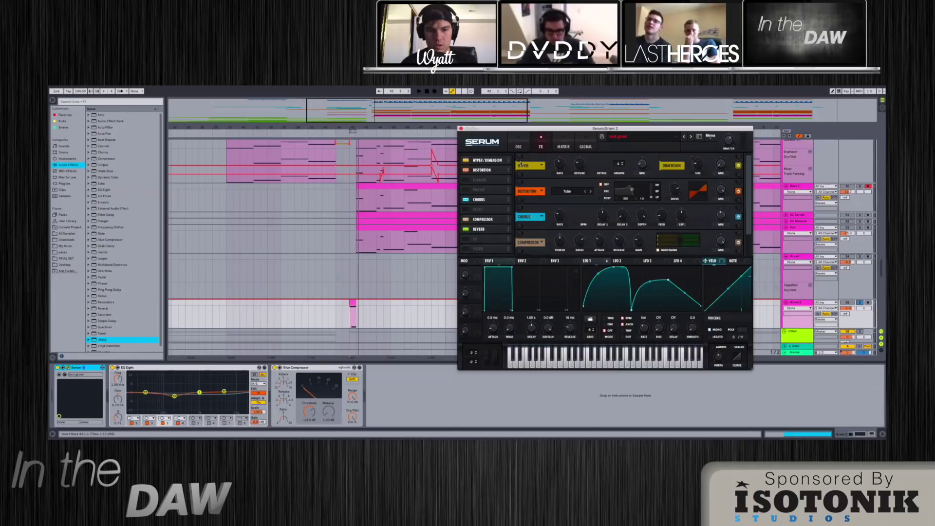
{"action": "left_click", "coordinate": [518, 146]}
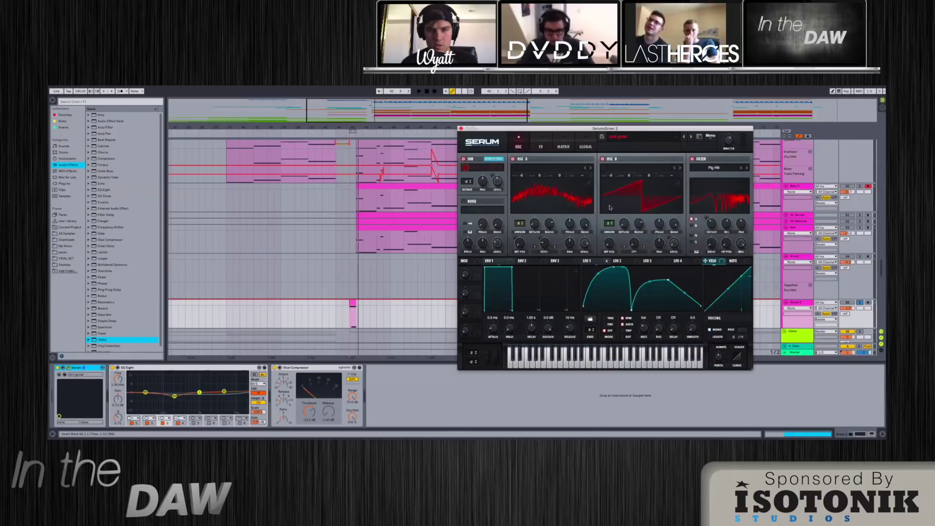
{"action": "left_click", "coordinate": [711, 167]}
{"action": "mouse_move", "coordinate": [721, 175]}
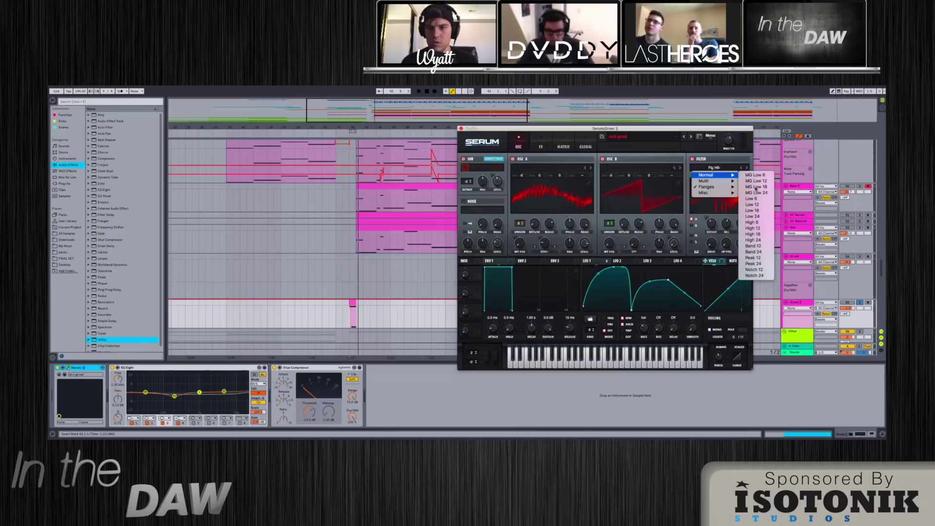
{"action": "key", "text": "Escape"}
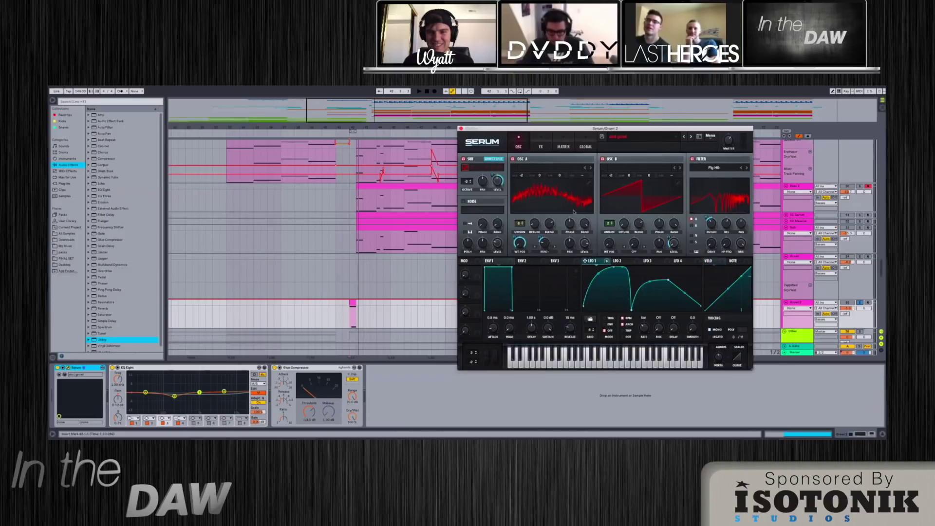
{"action": "left_click", "coordinate": [541, 146]}
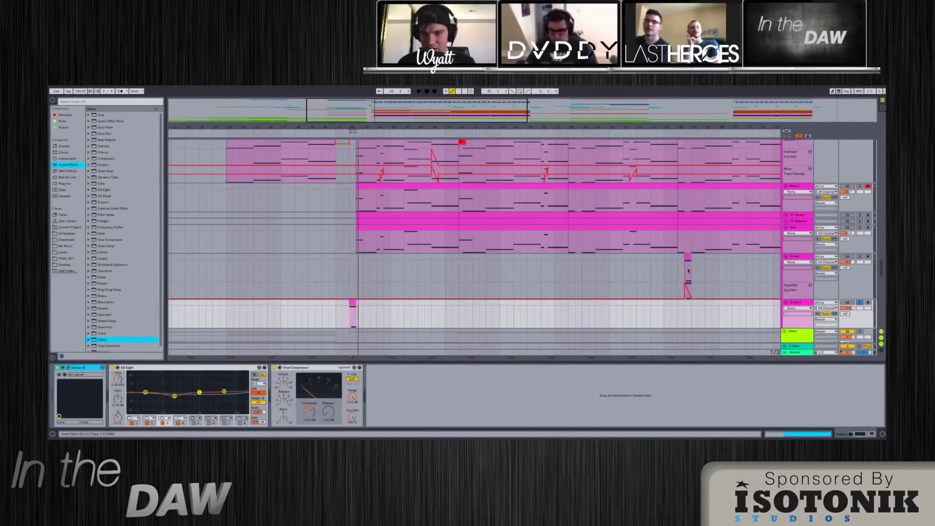
Step: Play the first growl track soloed from its short clip late in the drop, and stop playback
{"action": "left_click", "coordinate": [688, 271]}
{"action": "key", "text": "space"}
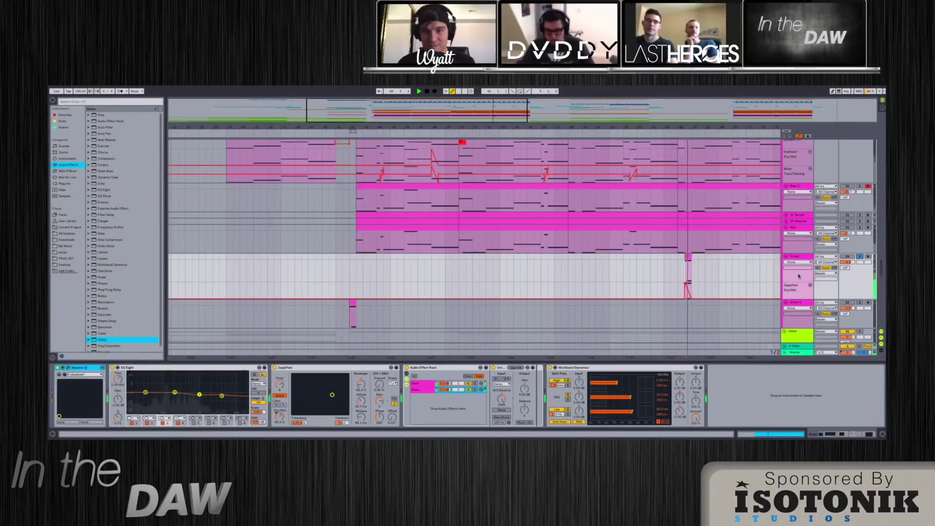
{"action": "key", "text": "space"}
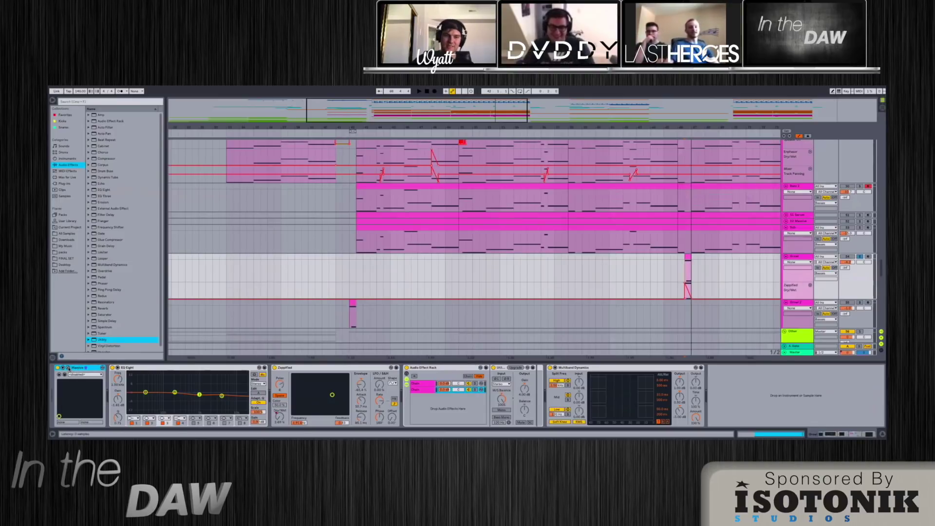
Step: Open the first growl track's Massive synth with its whole interface in view, and show its LFO 5 settings
{"action": "left_click", "coordinate": [69, 368]}
{"action": "left_click_drag", "start_coordinate": [167, 167], "coordinate": [292, 145]}
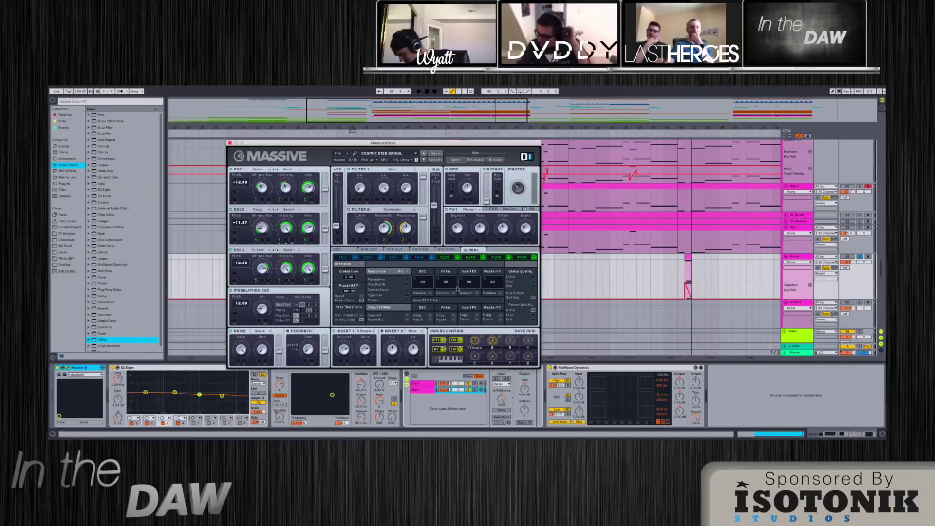
{"action": "left_click_drag", "start_coordinate": [332, 142], "coordinate": [308, 108]}
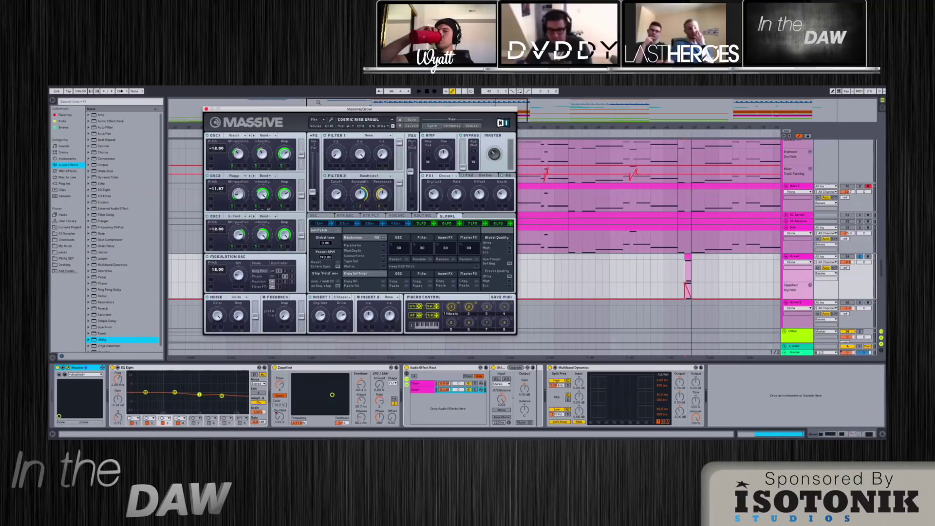
{"action": "left_click_drag", "start_coordinate": [315, 109], "coordinate": [322, 146]}
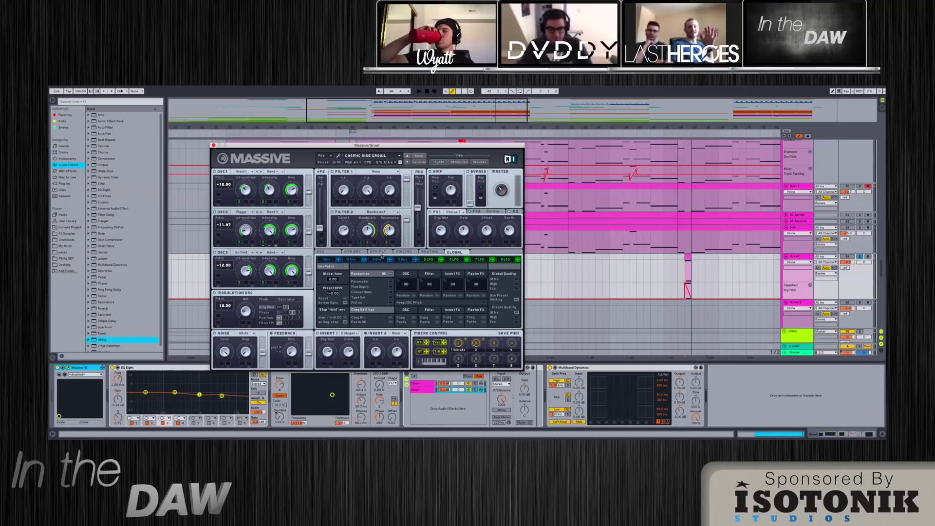
{"action": "left_click", "coordinate": [431, 259]}
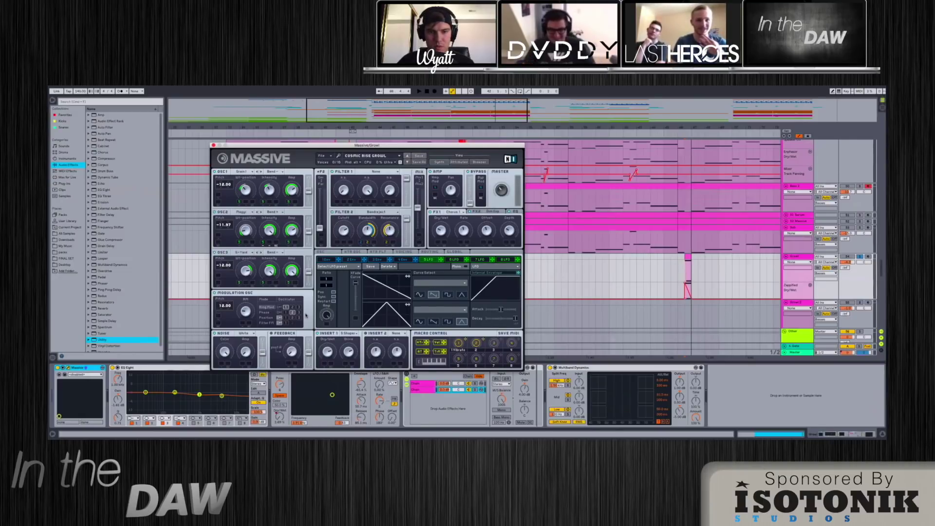
Step: Examine the voicing and oscillator settings of the COSMIC RISE GROWL patch in Massive
{"action": "left_click", "coordinate": [404, 251]}
{"action": "left_click_drag", "start_coordinate": [312, 145], "coordinate": [316, 147]}
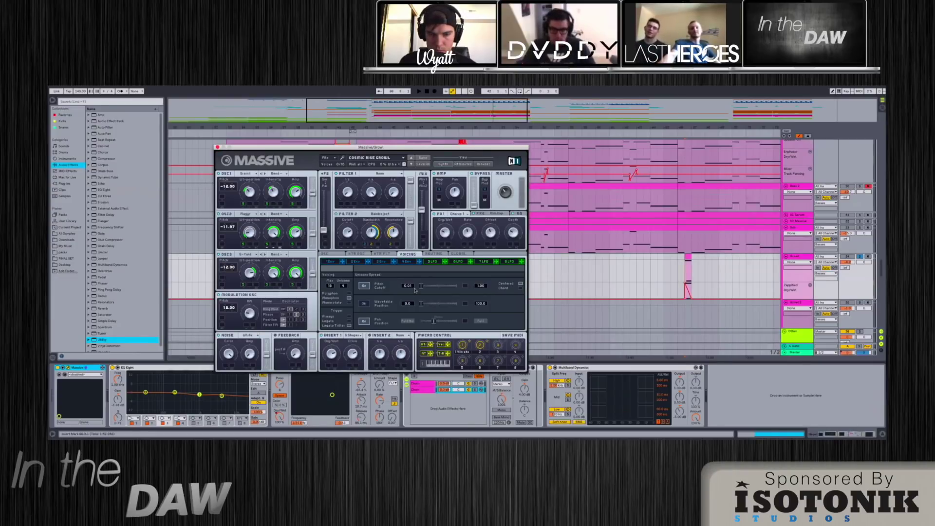
{"action": "left_click", "coordinate": [333, 255]}
{"action": "left_click", "coordinate": [414, 255]}
{"action": "left_click", "coordinate": [322, 255]}
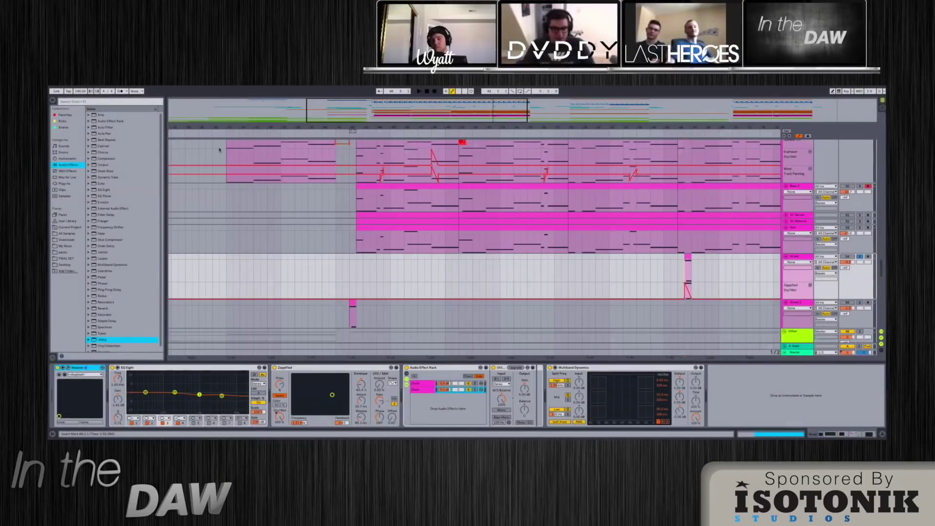
Step: Play the drum group track with evenly spaced short clips soloed from the early part of the song, and stop playback
{"action": "left_click", "coordinate": [413, 271]}
{"action": "key", "text": "minus"}
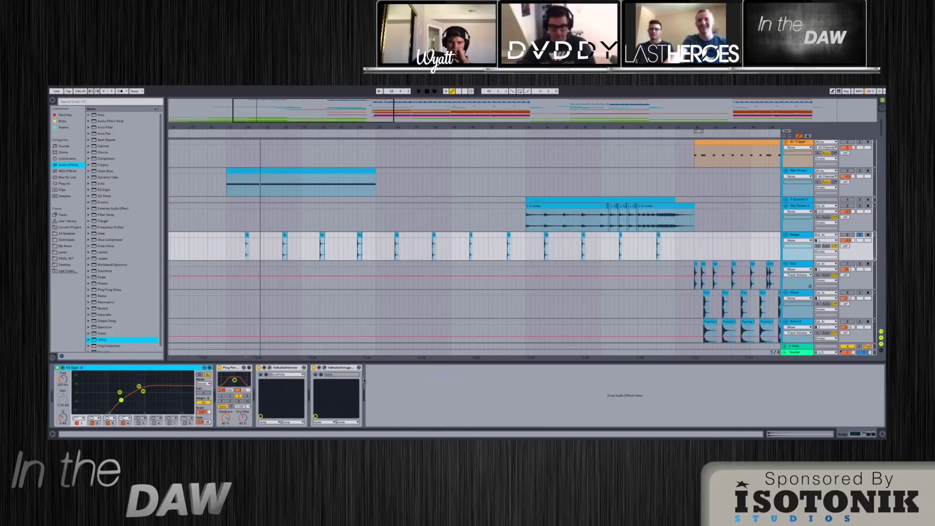
{"action": "left_click_drag", "start_coordinate": [257, 103], "coordinate": [292, 119]}
{"action": "key", "text": "space"}
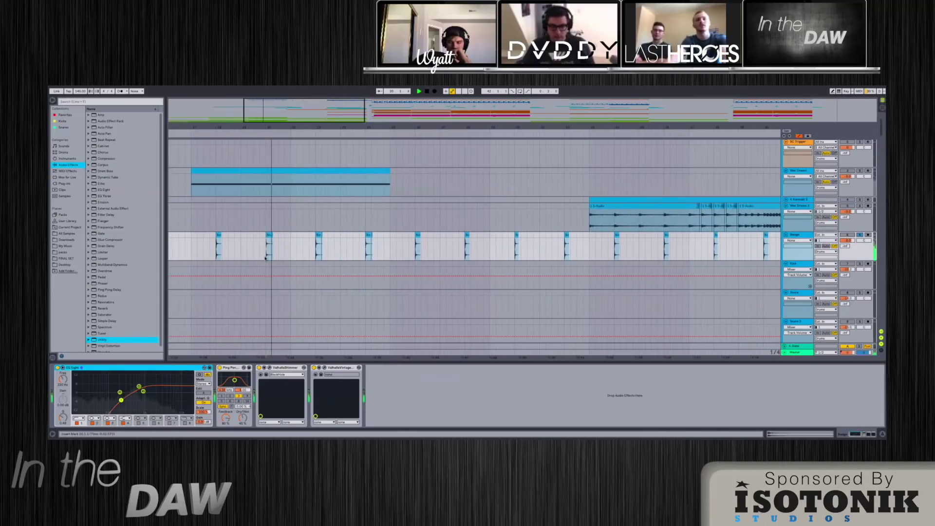
{"action": "key", "text": "space"}
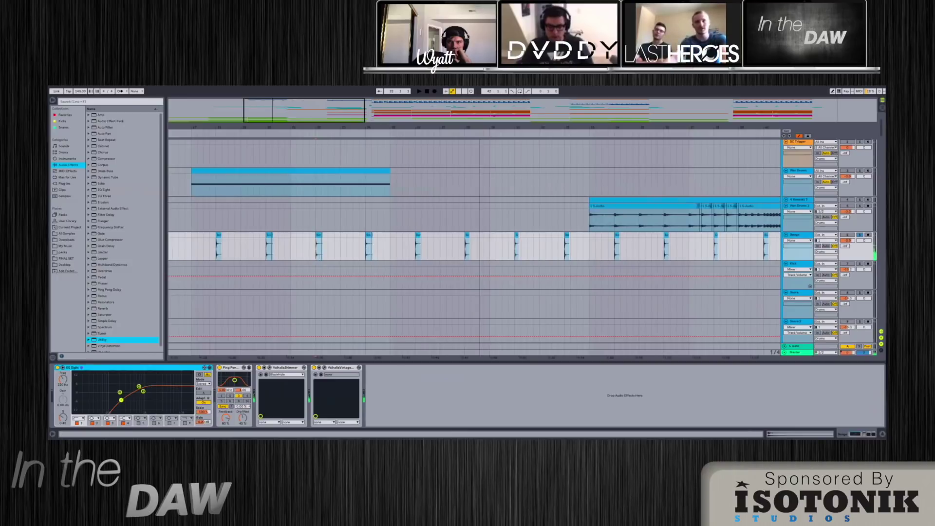
Step: Play the soloed drum track with evenly spaced short clips from its fifth and seventh visible clips, and stop playback
{"action": "key", "text": "minus"}
{"action": "key", "text": "minus"}
{"action": "left_click", "coordinate": [331, 252]}
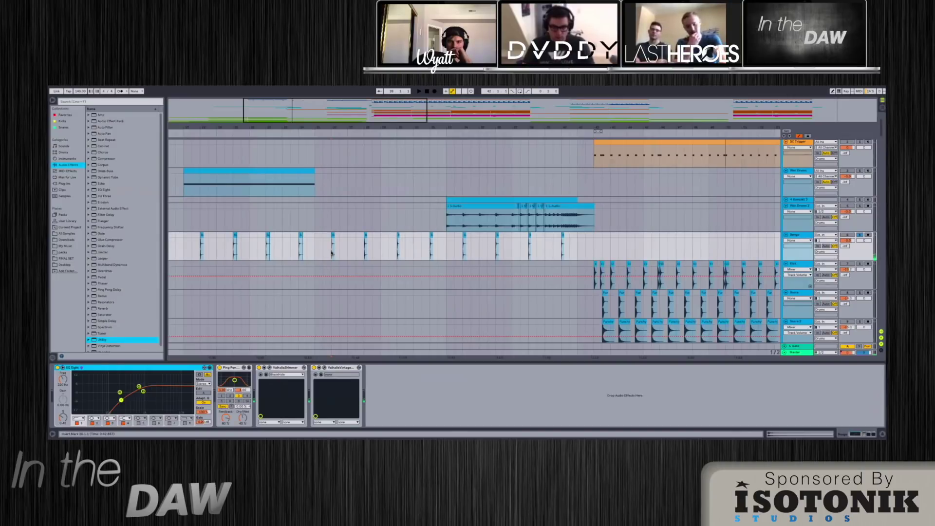
{"action": "key", "text": "space"}
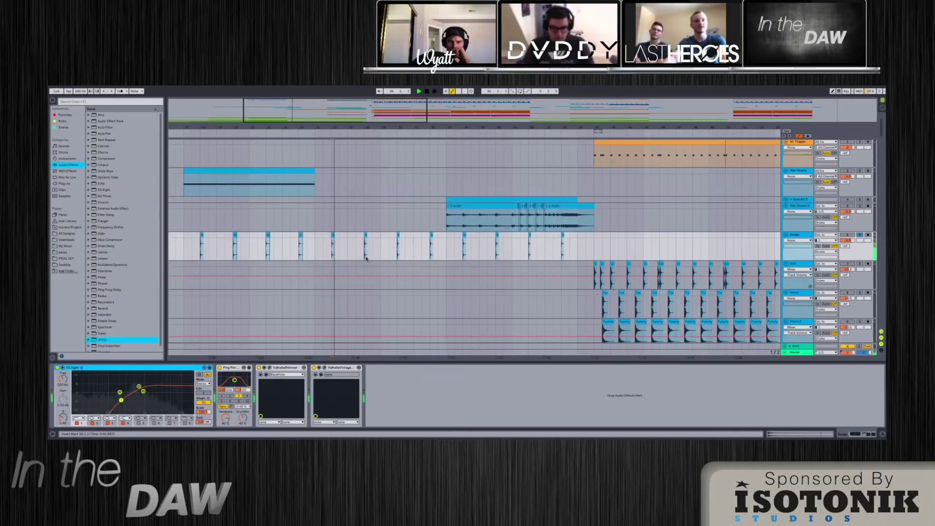
{"action": "left_click", "coordinate": [397, 253]}
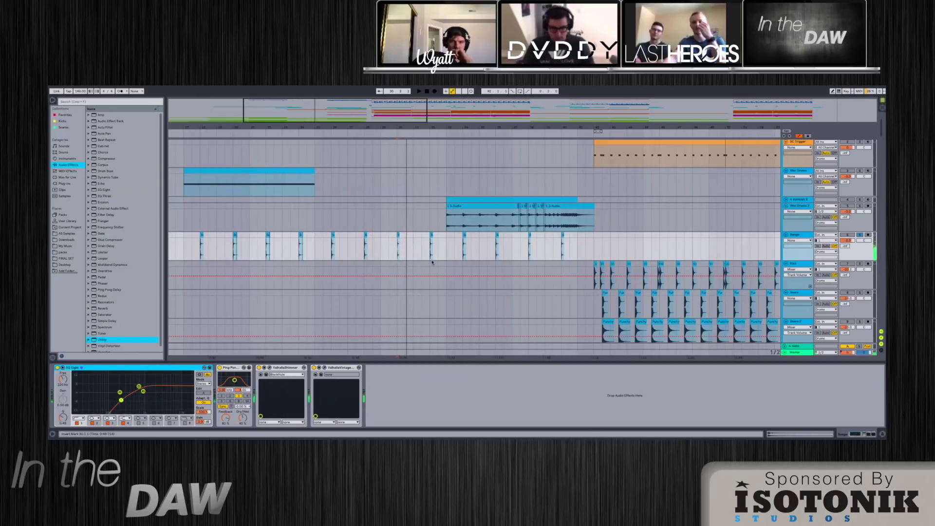
Step: Open the ValhallaVintageVerb reverb of the track with evenly spaced short clips and examine its settings, including the Concert Hall mode
{"action": "scroll", "coordinate": [431, 261], "scroll_direction": "down", "scroll_amount": 1}
{"action": "left_click", "coordinate": [451, 240]}
{"action": "scroll", "coordinate": [458, 239], "scroll_direction": "down", "scroll_amount": 4}
{"action": "left_click", "coordinate": [320, 180]}
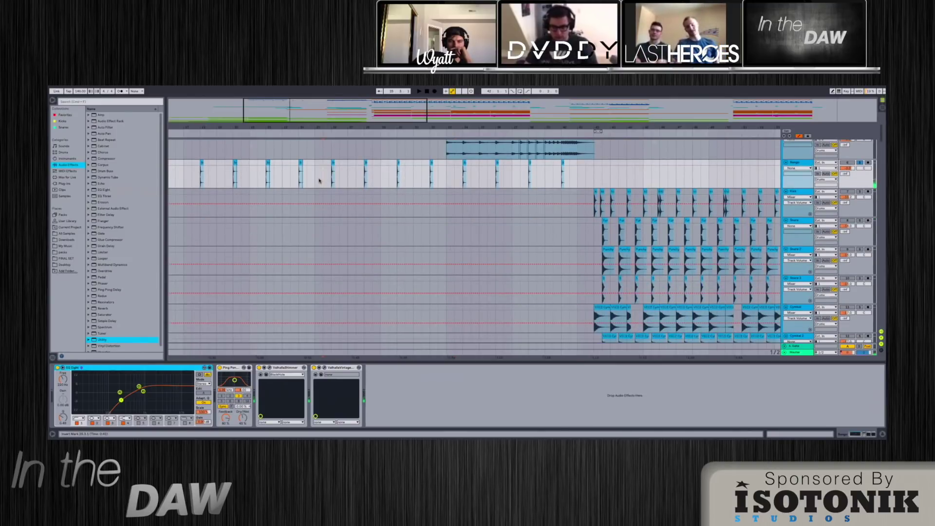
{"action": "scroll", "coordinate": [319, 181], "scroll_direction": "up", "scroll_amount": 1}
{"action": "left_click", "coordinate": [317, 204]}
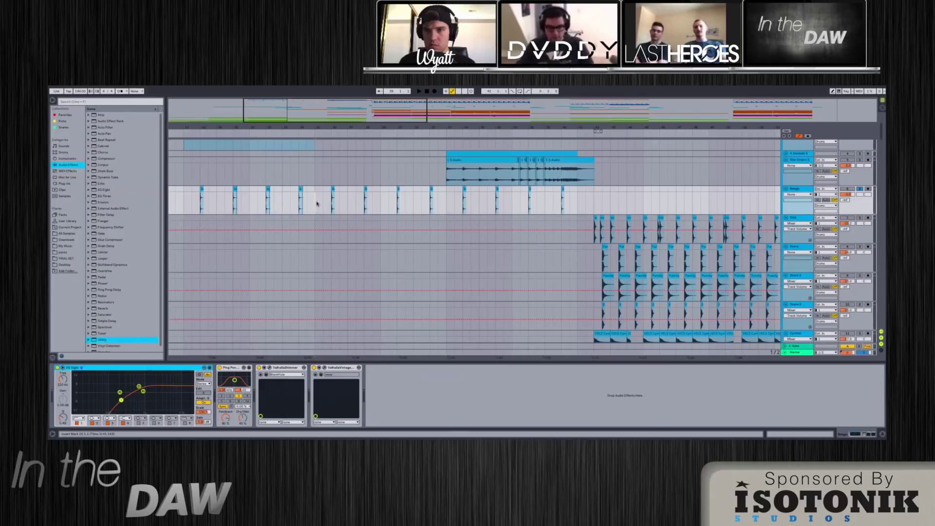
{"action": "key", "text": "ctrl+alt+p"}
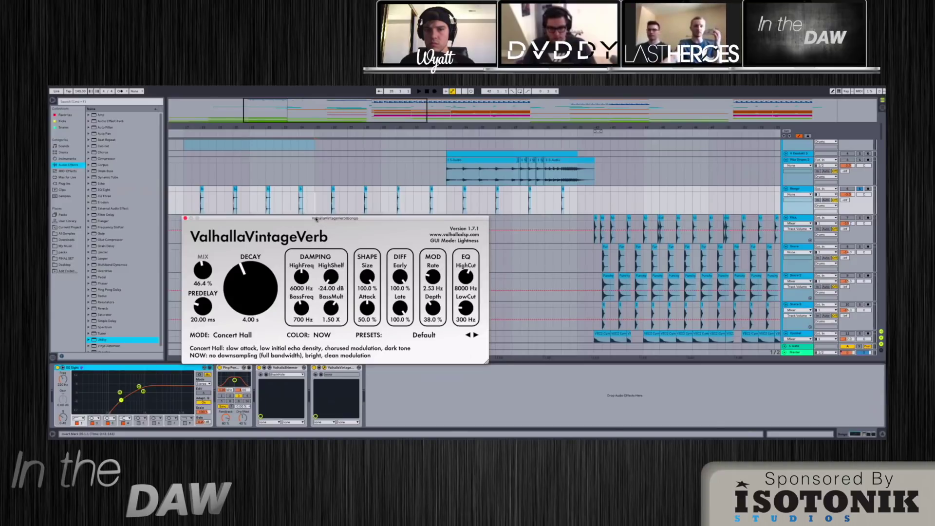
{"action": "left_click_drag", "start_coordinate": [316, 220], "coordinate": [330, 203]}
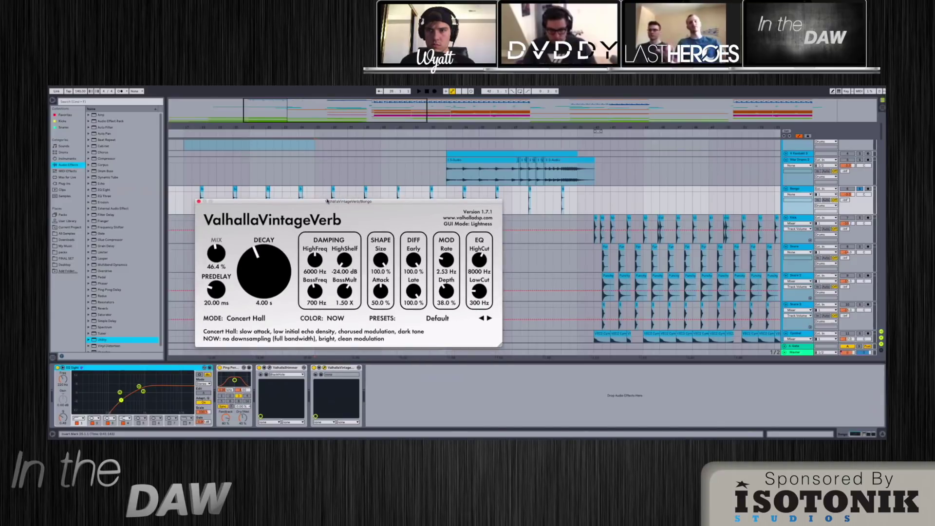
{"action": "left_click", "coordinate": [248, 318]}
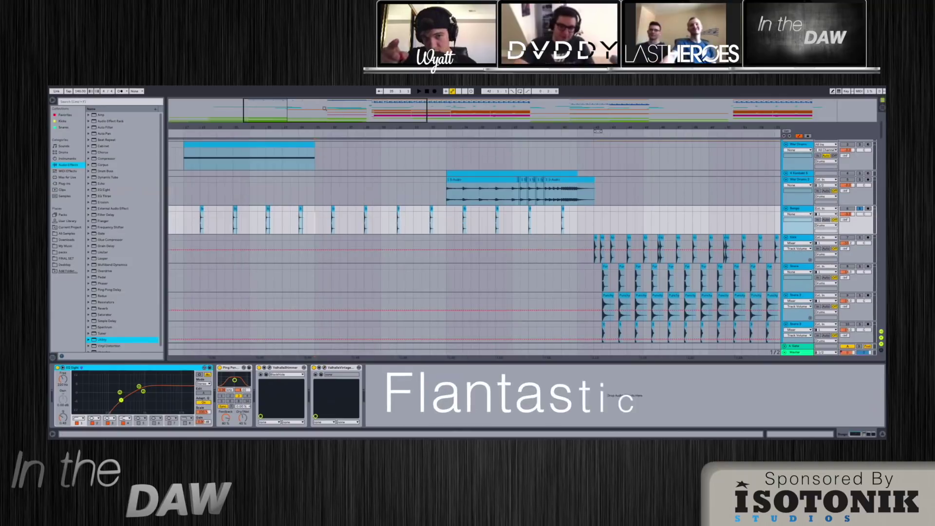
Step: Fold all the group tracks in the arrangement and bring the section between the two drops into view
{"action": "left_click_drag", "start_coordinate": [323, 108], "coordinate": [327, 124]}
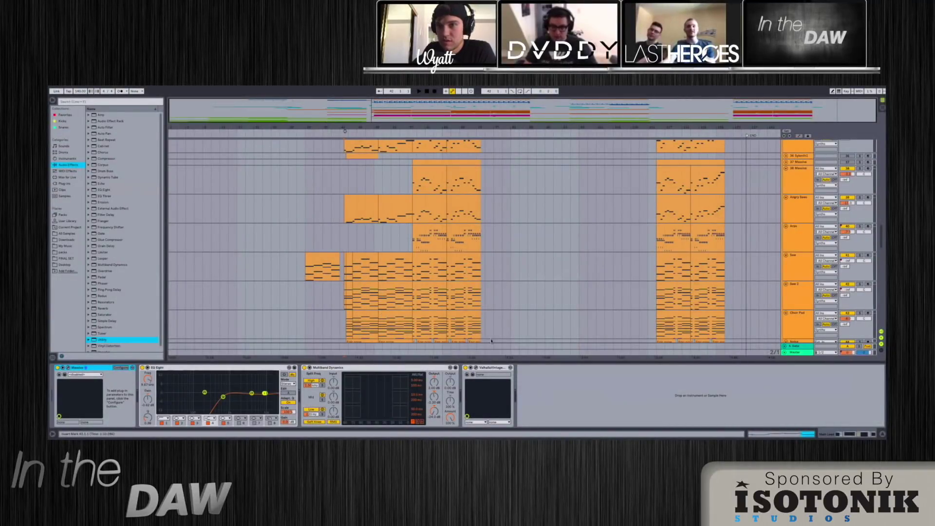
{"action": "scroll", "coordinate": [555, 334], "scroll_direction": "up", "scroll_amount": 10}
{"action": "scroll", "coordinate": [556, 335], "scroll_direction": "up", "scroll_amount": 15}
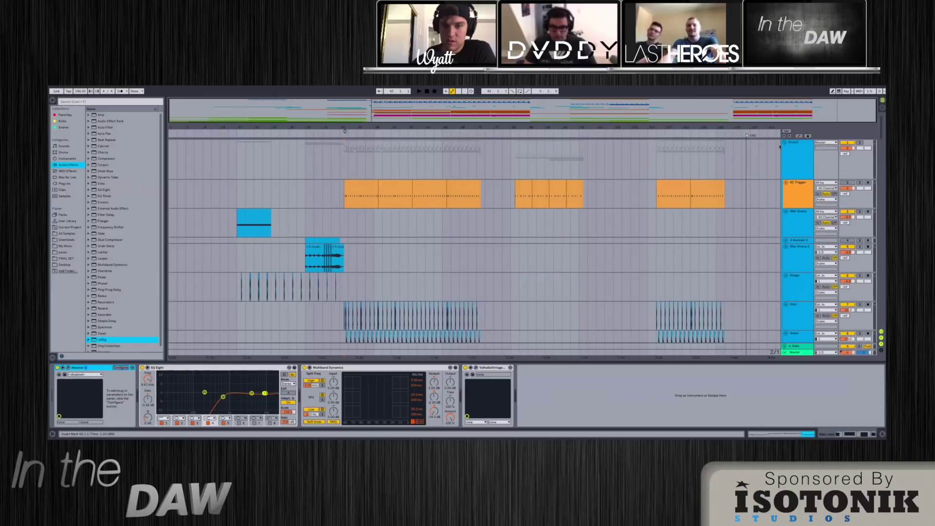
{"action": "left_click", "coordinate": [784, 142], "text": "alt"}
{"action": "left_click", "coordinate": [582, 151]}
{"action": "left_click_drag", "start_coordinate": [664, 161], "coordinate": [633, 164]}
{"action": "left_click", "coordinate": [539, 154]}
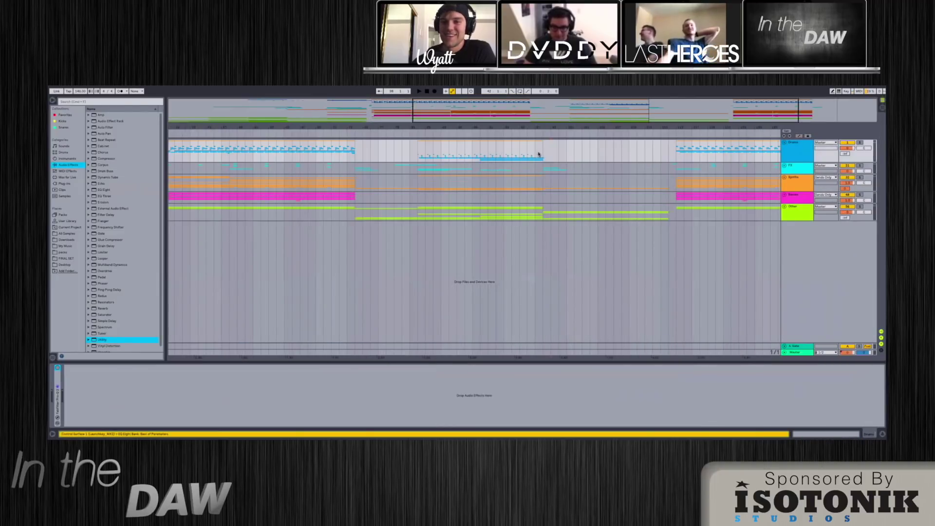
Step: Unfold the Other group and show the device chain of the bell track above the piano, just before its clips
{"action": "left_click", "coordinate": [784, 207]}
{"action": "scroll", "coordinate": [681, 263], "scroll_direction": "down", "scroll_amount": 5}
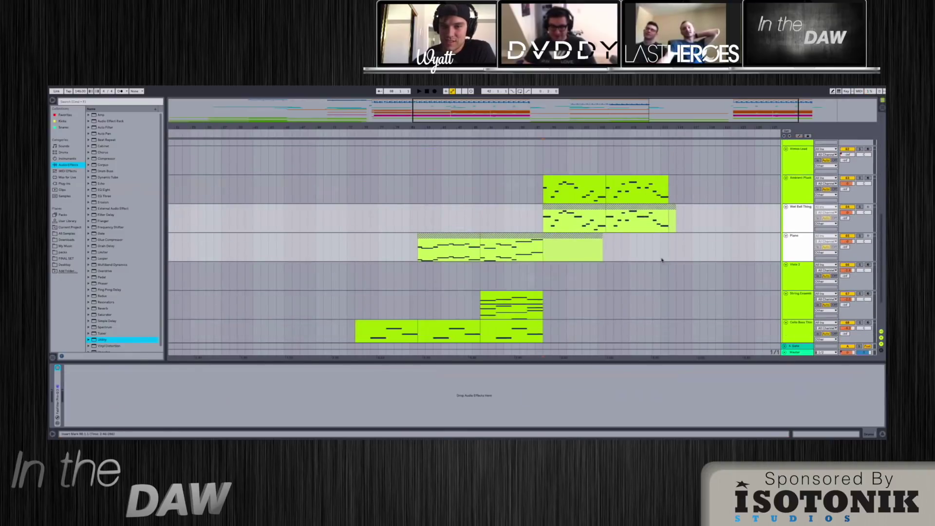
{"action": "scroll", "coordinate": [667, 263], "scroll_direction": "down", "scroll_amount": 3}
{"action": "key", "text": "plus"}
{"action": "key", "text": "plus"}
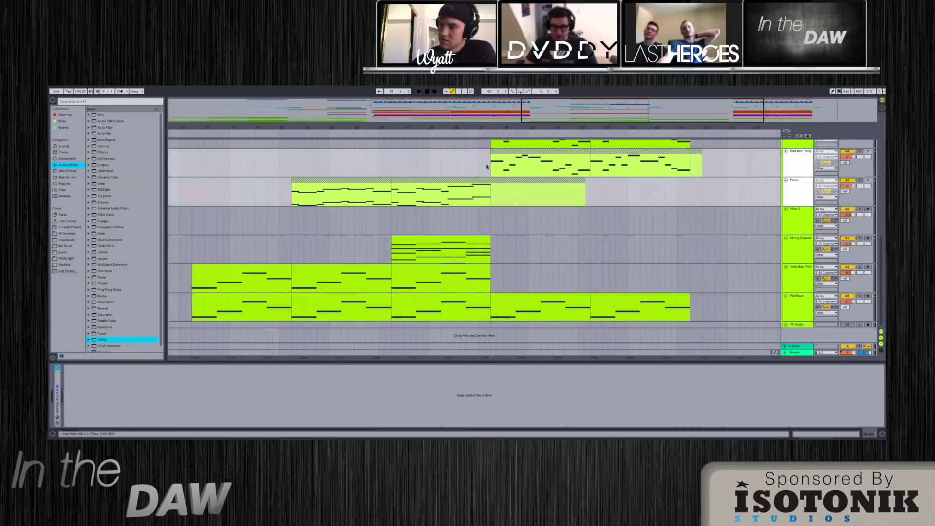
{"action": "left_click", "coordinate": [488, 166]}
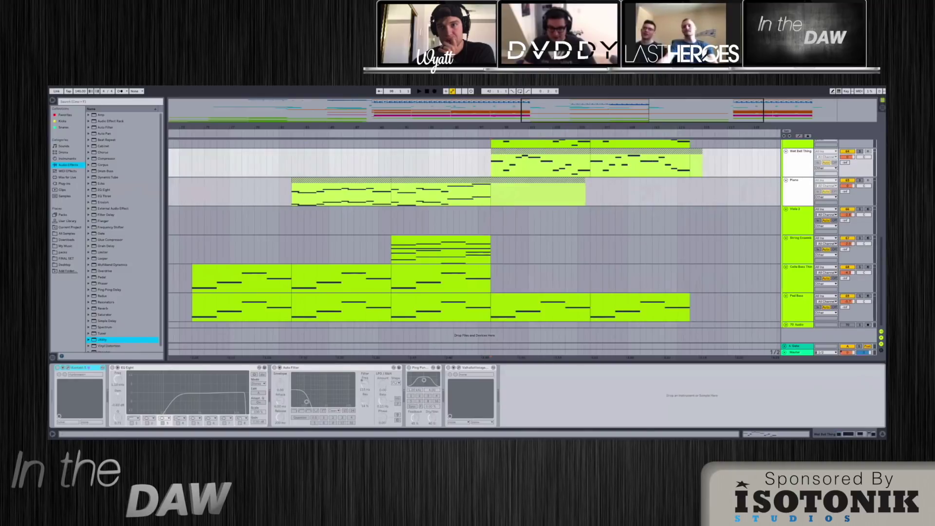
{"action": "scroll", "coordinate": [882, 267], "scroll_direction": "up", "scroll_amount": 2}
{"action": "key", "text": "alt+u"}
{"action": "key", "text": "minus"}
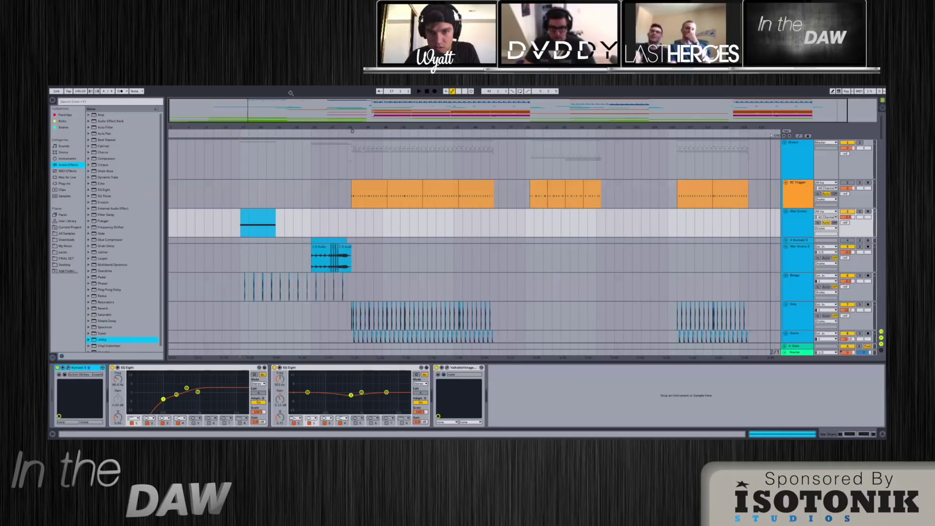
Step: Play the song from the Lead 2 track's empty stretch into the final drop, fold all the group tracks, and stop playback
{"action": "key", "text": "plus"}
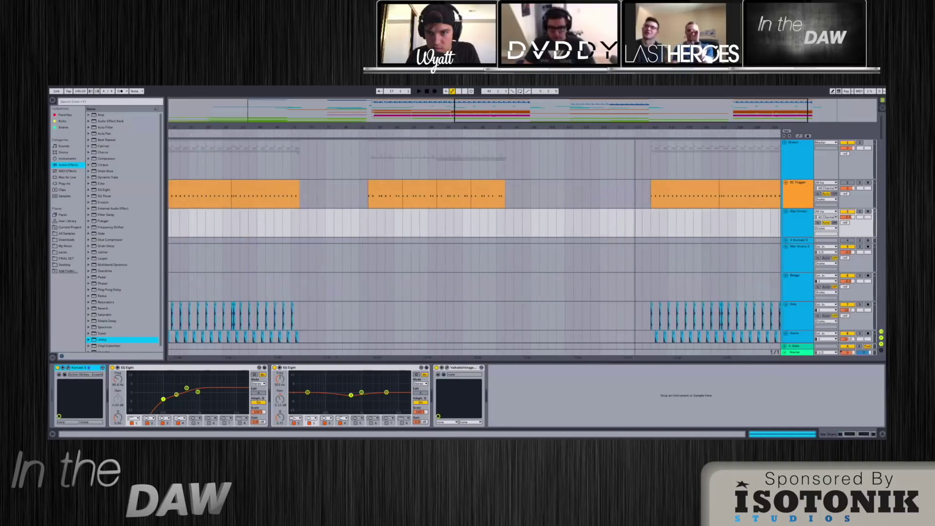
{"action": "scroll", "coordinate": [628, 258], "scroll_direction": "down", "scroll_amount": 5}
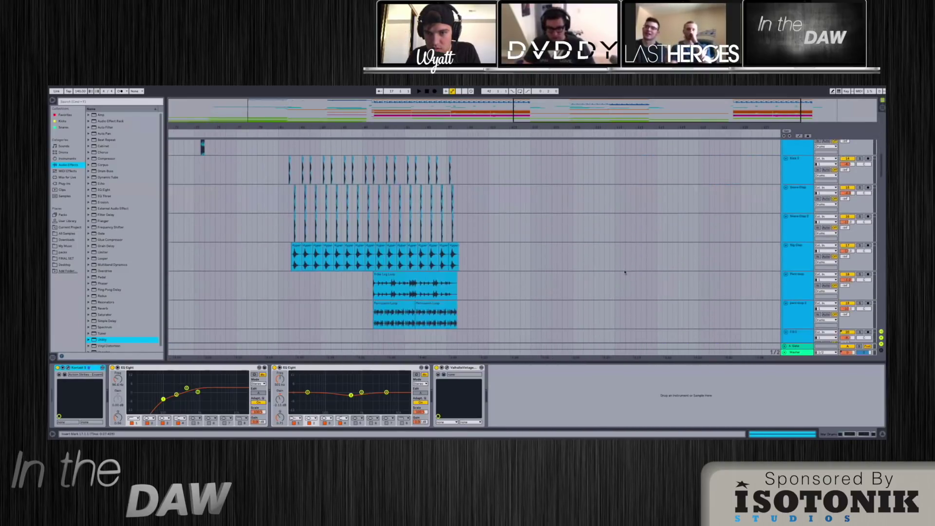
{"action": "scroll", "coordinate": [625, 272], "scroll_direction": "down", "scroll_amount": 15}
{"action": "left_click", "coordinate": [625, 275]}
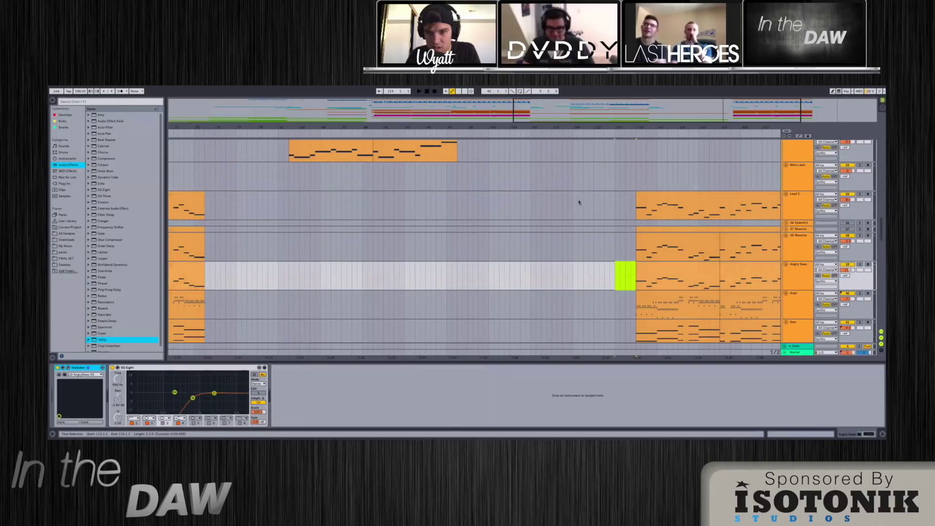
{"action": "left_click", "coordinate": [540, 202]}
{"action": "key", "text": "space"}
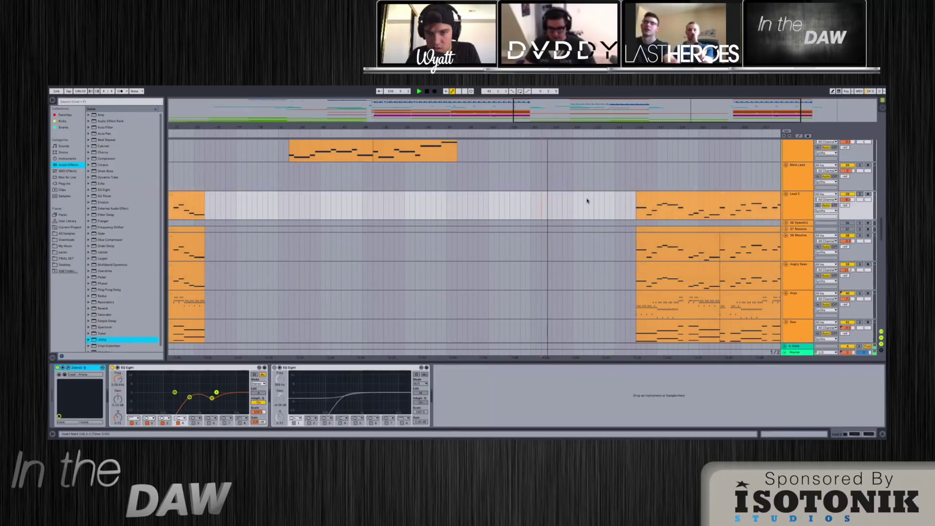
{"action": "scroll", "coordinate": [601, 203], "scroll_direction": "up", "scroll_amount": 3}
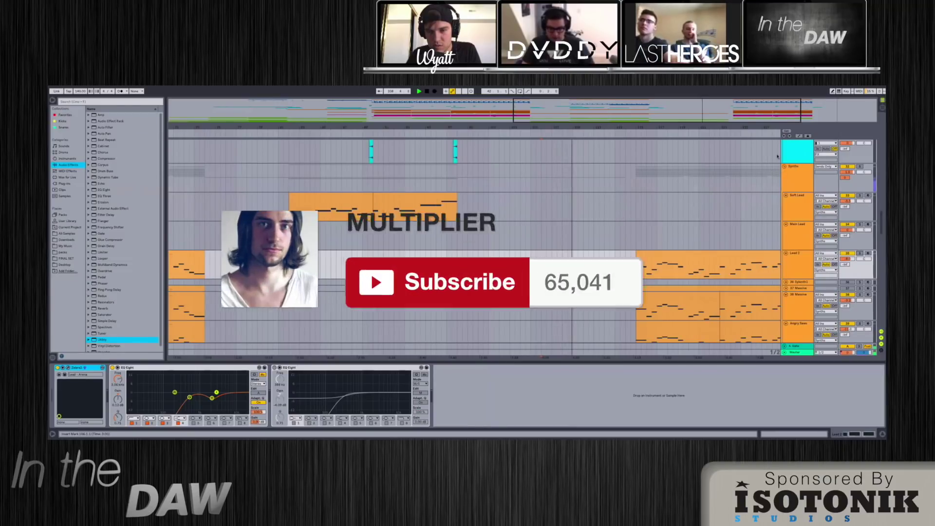
{"action": "left_click", "coordinate": [784, 166], "text": "alt"}
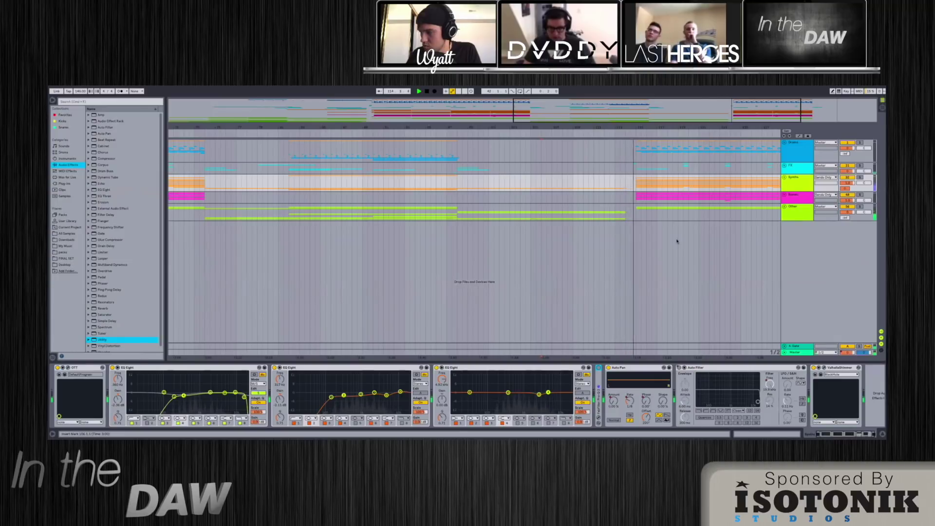
{"action": "key", "text": "space"}
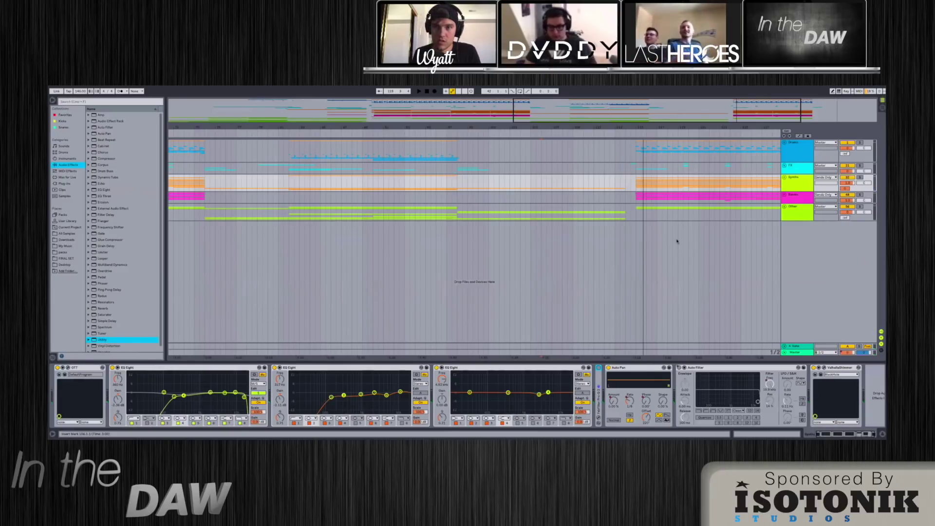
Step: Unfold all tracks in the isotonik sponsorship set and audition its samples by soloing individual audio tracks from 3 through 13 during playback
{"action": "scroll", "coordinate": [711, 216], "scroll_direction": "down", "scroll_amount": 3}
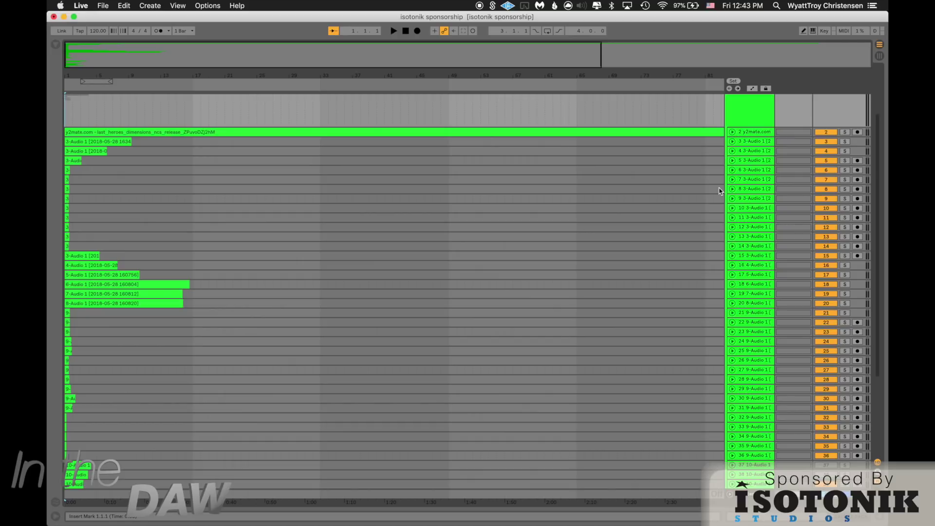
{"action": "key", "text": "super+alt+u"}
{"action": "key", "text": "space"}
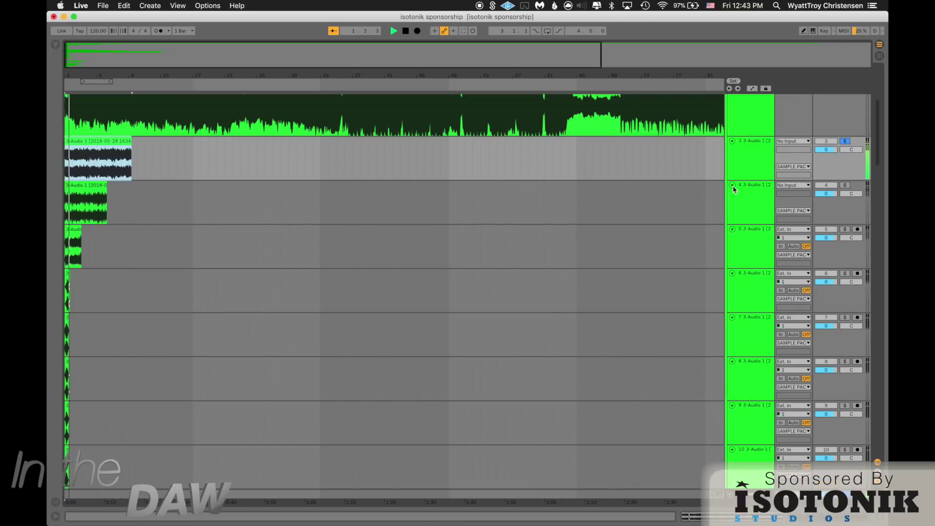
{"action": "left_click", "coordinate": [844, 185]}
{"action": "scroll", "coordinate": [842, 229], "scroll_direction": "down", "scroll_amount": 5}
{"action": "left_click", "coordinate": [845, 286]}
{"action": "scroll", "coordinate": [846, 289], "scroll_direction": "down", "scroll_amount": 4}
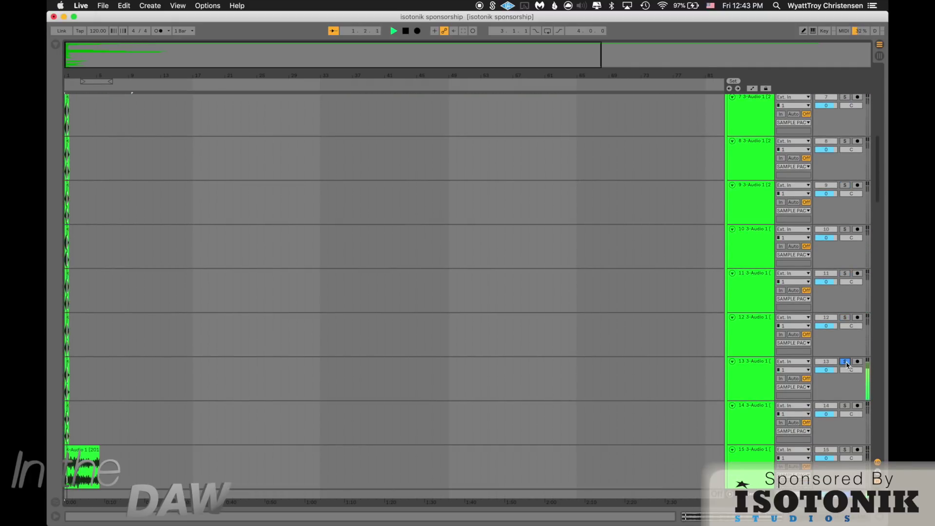
{"action": "left_click", "coordinate": [845, 355]}
Step: Continue auditioning the sample tracks below track 13 by soloing individual ones down to track 23
{"action": "scroll", "coordinate": [847, 365], "scroll_direction": "down", "scroll_amount": 1}
{"action": "scroll", "coordinate": [846, 365], "scroll_direction": "down", "scroll_amount": 4}
{"action": "left_click", "coordinate": [845, 314]}
{"action": "scroll", "coordinate": [847, 314], "scroll_direction": "down", "scroll_amount": 1}
{"action": "scroll", "coordinate": [846, 315], "scroll_direction": "down", "scroll_amount": 1}
{"action": "left_click", "coordinate": [845, 342]}
{"action": "scroll", "coordinate": [845, 343], "scroll_direction": "down", "scroll_amount": 2}
{"action": "left_click", "coordinate": [845, 286]}
{"action": "left_click", "coordinate": [845, 330]}
{"action": "left_click", "coordinate": [845, 373]}
{"action": "scroll", "coordinate": [845, 374], "scroll_direction": "down", "scroll_amount": 2}
{"action": "left_click", "coordinate": [845, 361]}
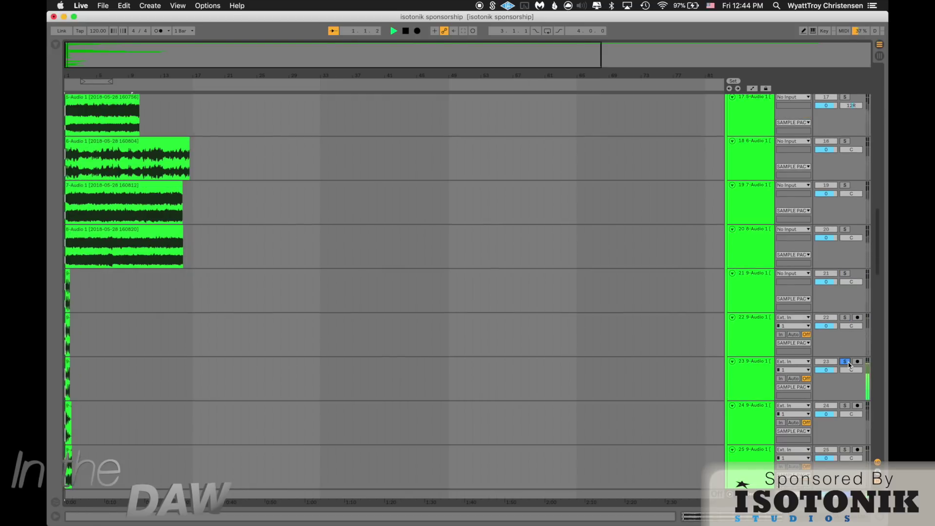
Step: Audition the remaining sample tracks by soloing individual ones below track 23, including 26, 38 and 44, down to track 49
{"action": "scroll", "coordinate": [847, 370], "scroll_direction": "down", "scroll_amount": 2}
{"action": "left_click", "coordinate": [845, 425]}
{"action": "scroll", "coordinate": [844, 414], "scroll_direction": "down", "scroll_amount": 10}
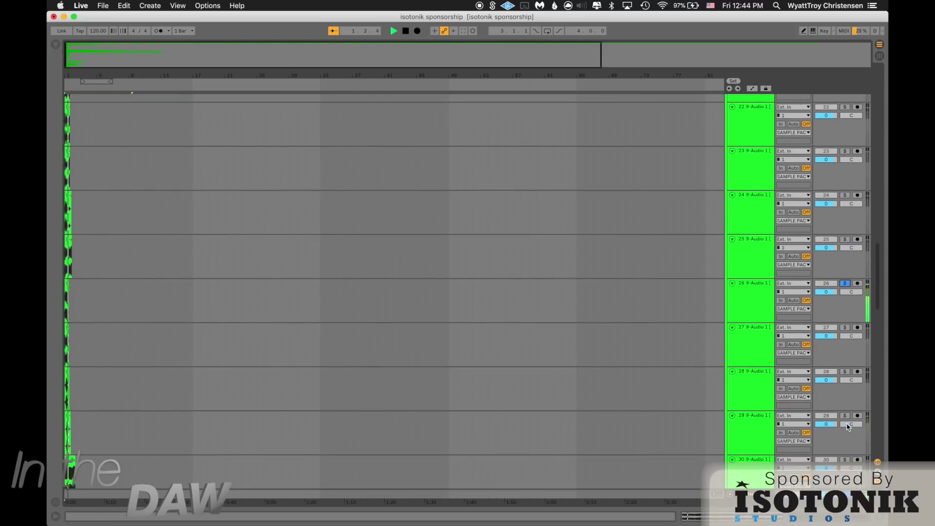
{"action": "left_click", "coordinate": [845, 407]}
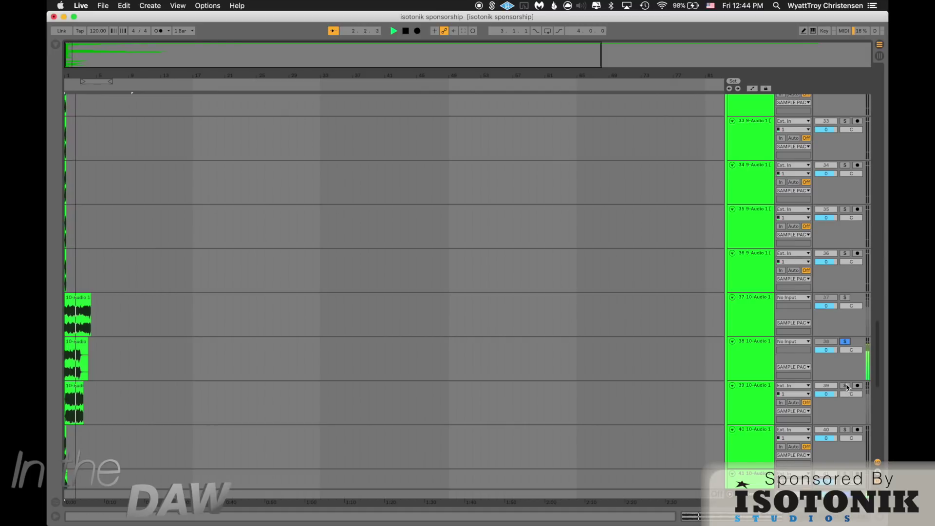
{"action": "scroll", "coordinate": [846, 388], "scroll_direction": "down", "scroll_amount": 4}
{"action": "left_click", "coordinate": [845, 405]}
{"action": "scroll", "coordinate": [846, 408], "scroll_direction": "down", "scroll_amount": 4}
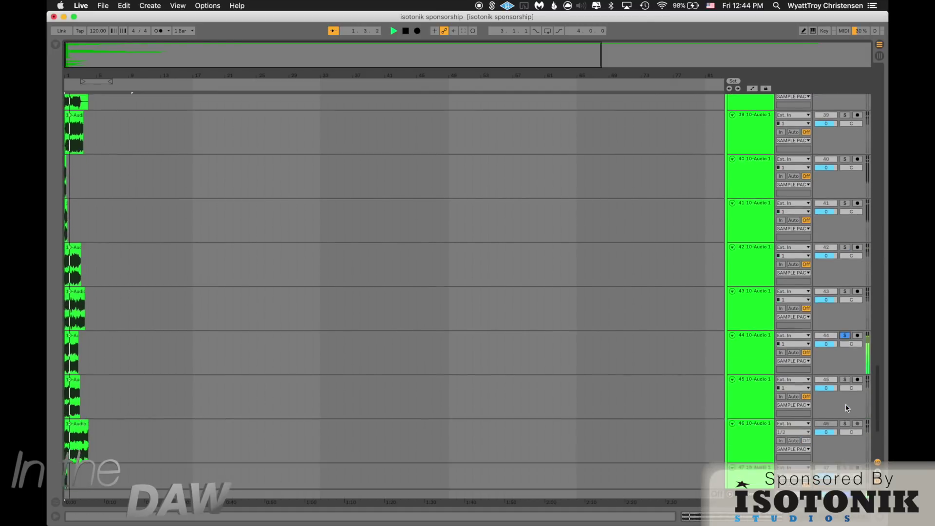
{"action": "left_click", "coordinate": [844, 383]}
{"action": "left_click", "coordinate": [845, 427]}
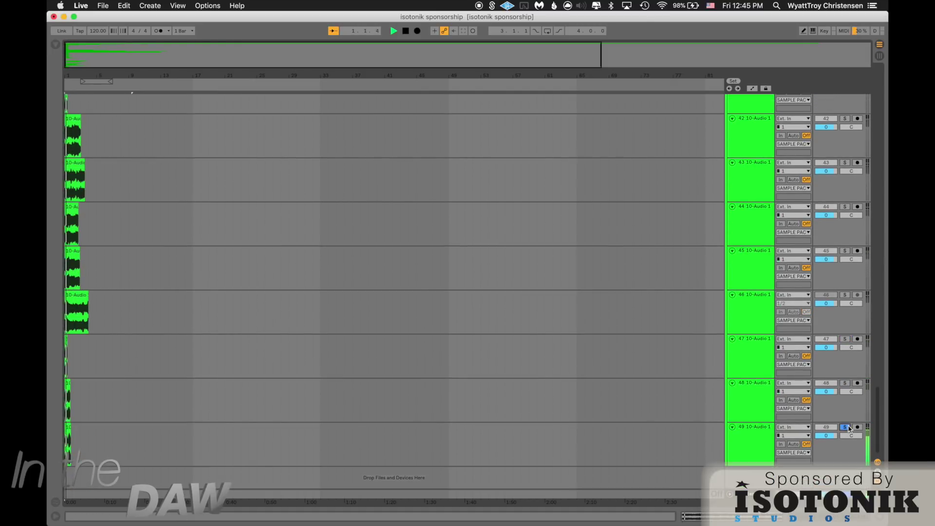